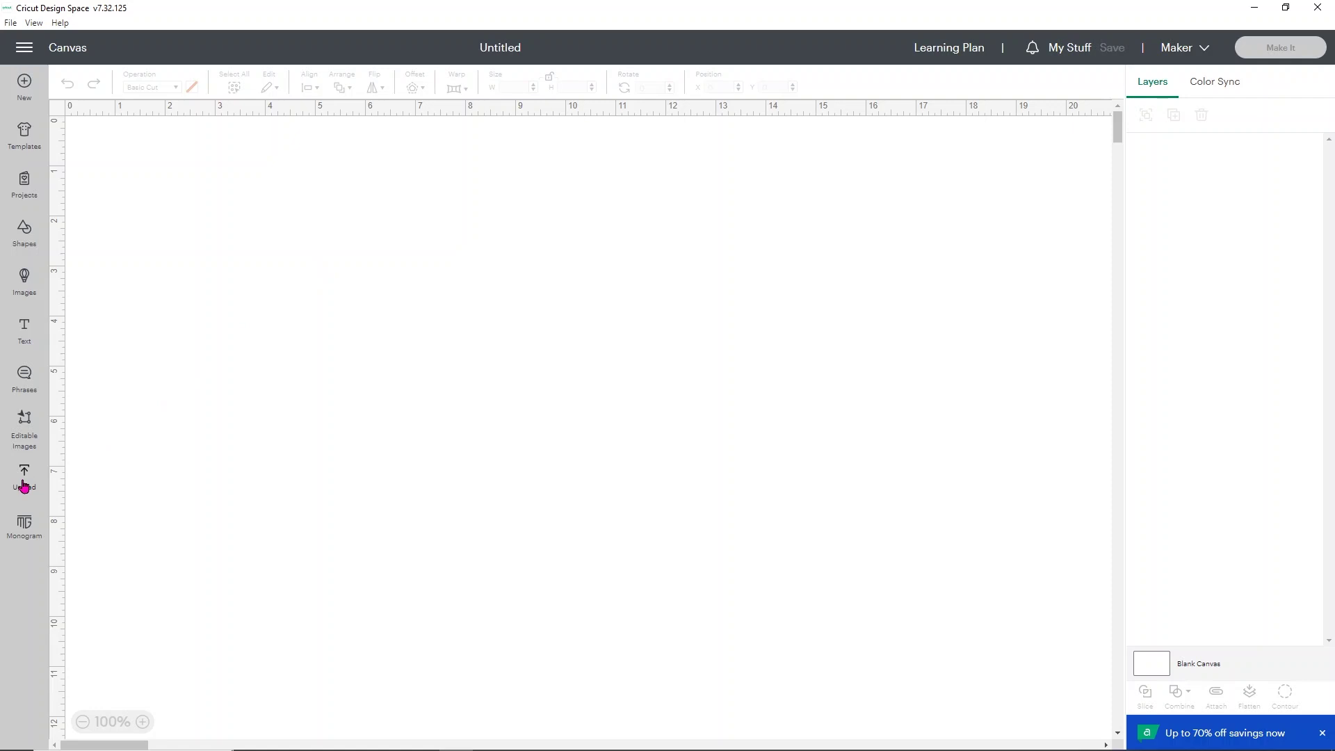
- Load the kawaii_cactus_sticker 01 image from the Kawaii-Cute-Cactus-Stickers folder for upload and classify it as Complex
click(115, 265)
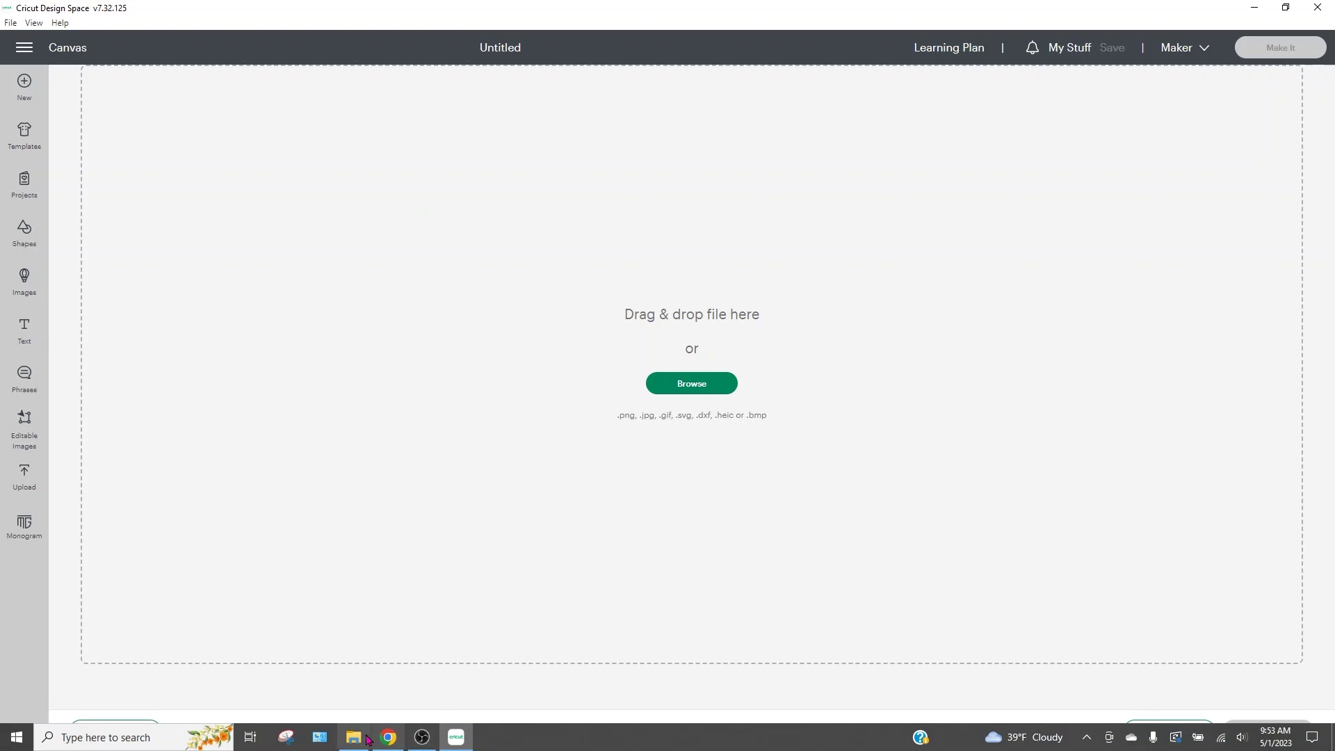
click(353, 737)
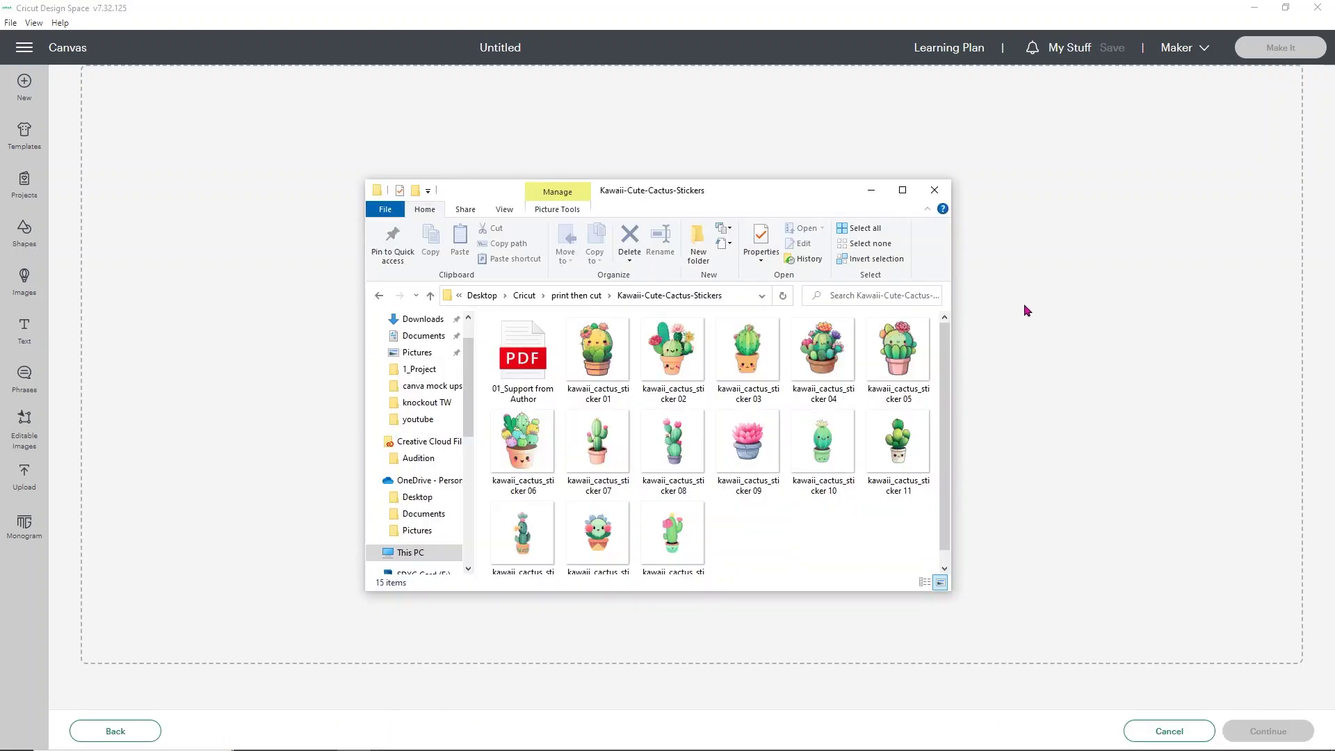
drag(597, 351, 1089, 276)
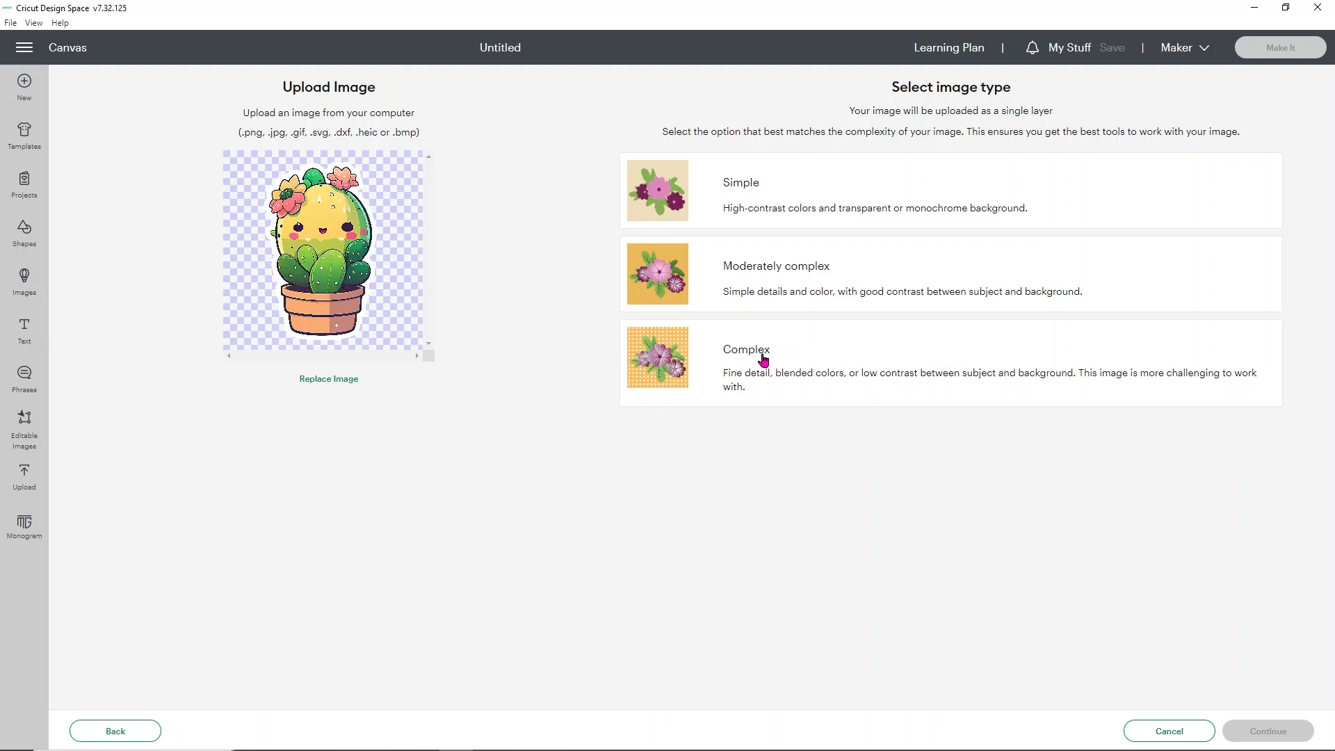
click(809, 366)
click(1243, 727)
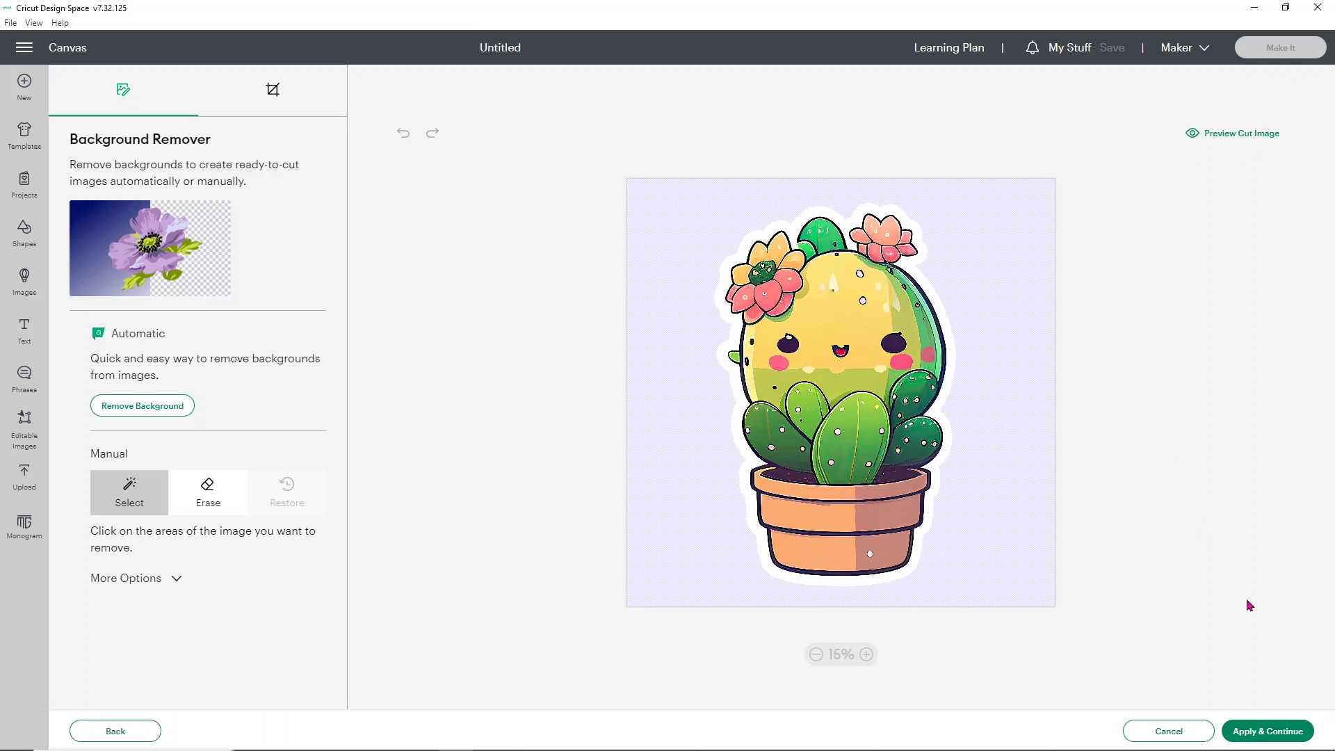
- Keep the cactus image's background unedited and upload it as a Print Then Cut image
click(1254, 732)
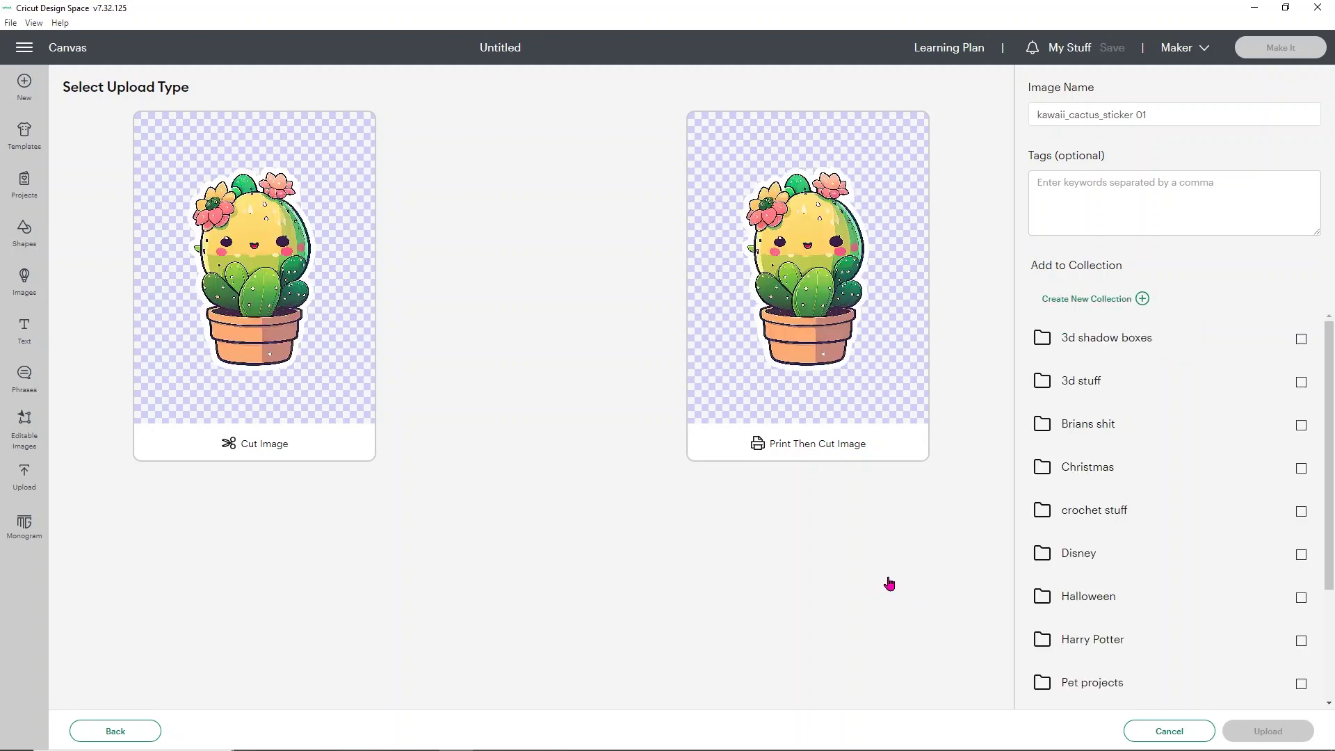
click(859, 374)
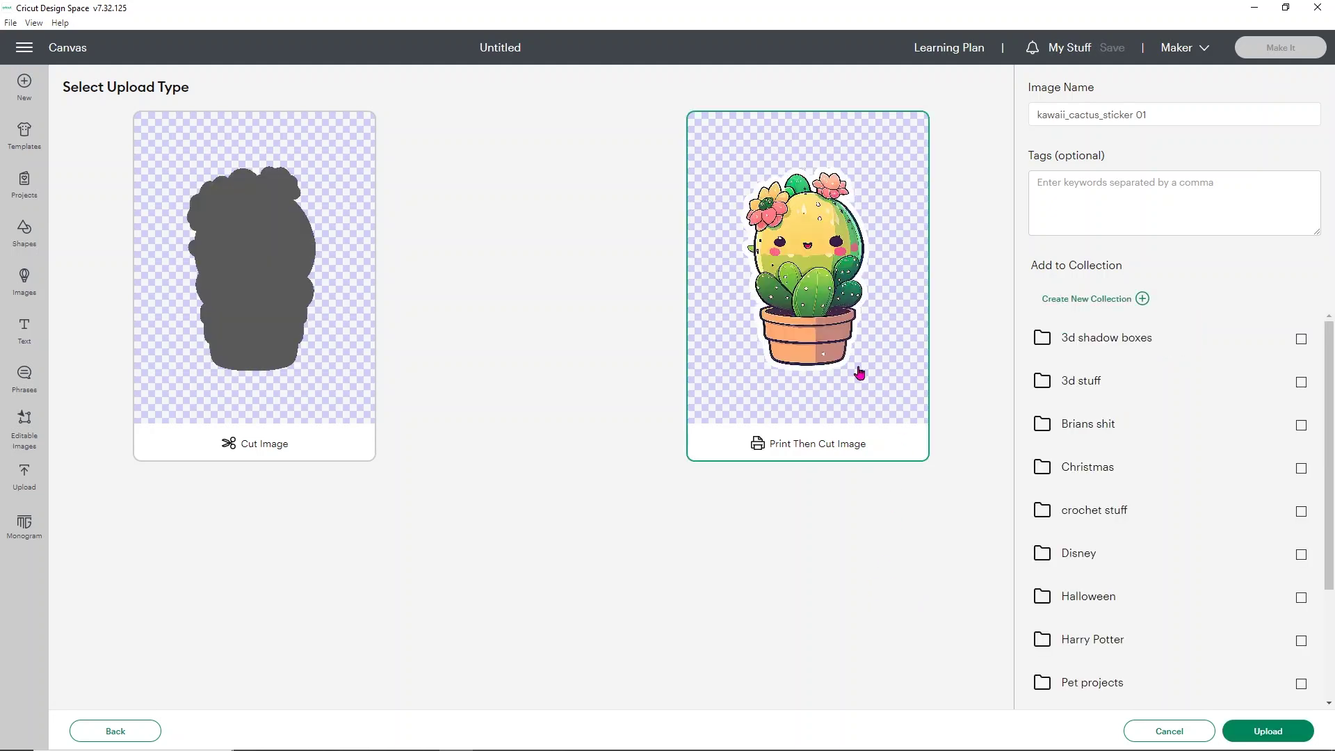
click(1268, 736)
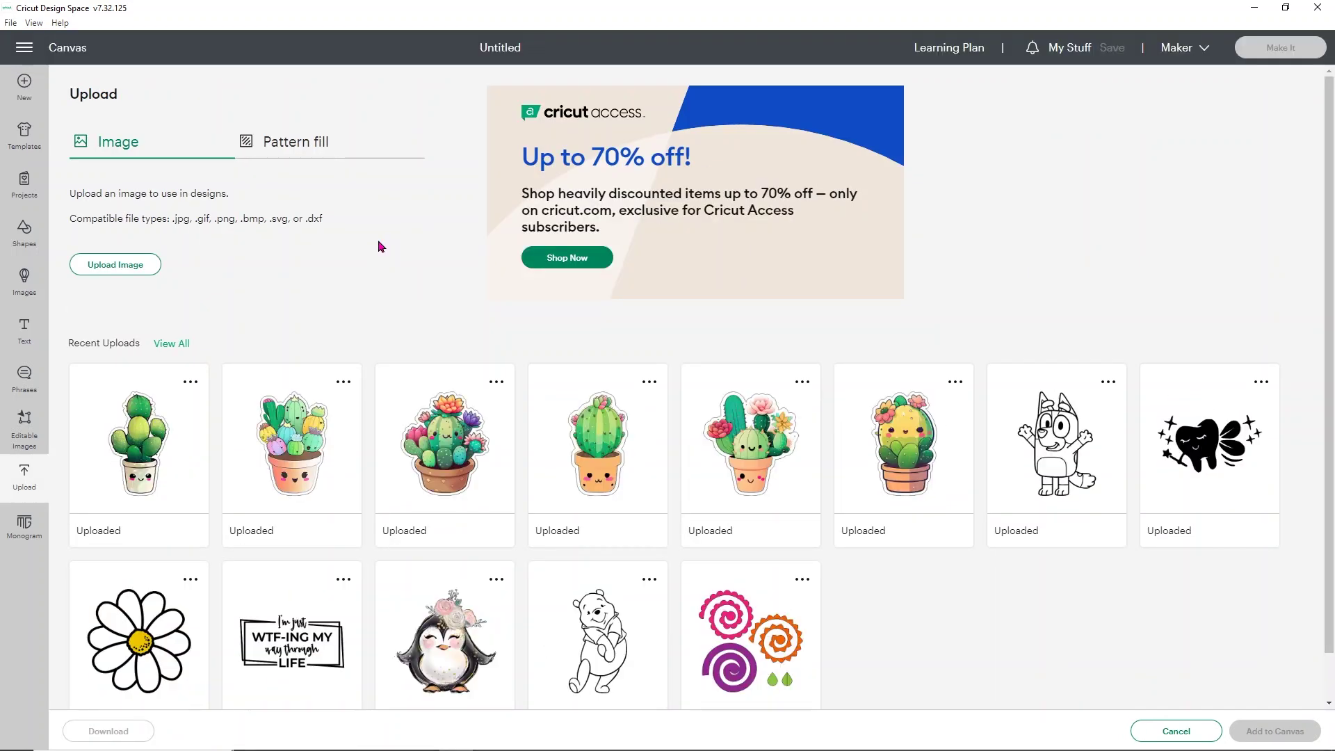
- Add the six cactus stickers from the recent uploads to the canvas together
click(122, 456)
click(292, 449)
click(442, 436)
click(597, 445)
click(749, 448)
click(879, 461)
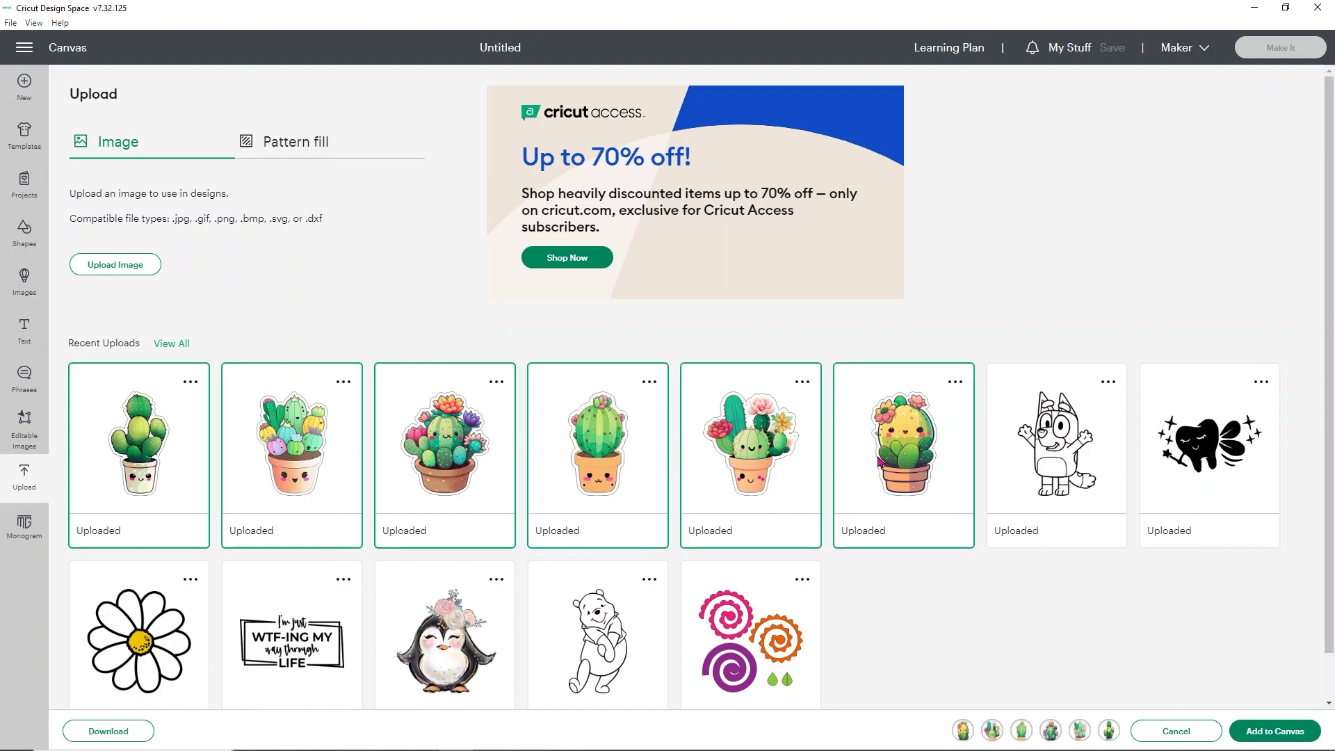
click(1276, 731)
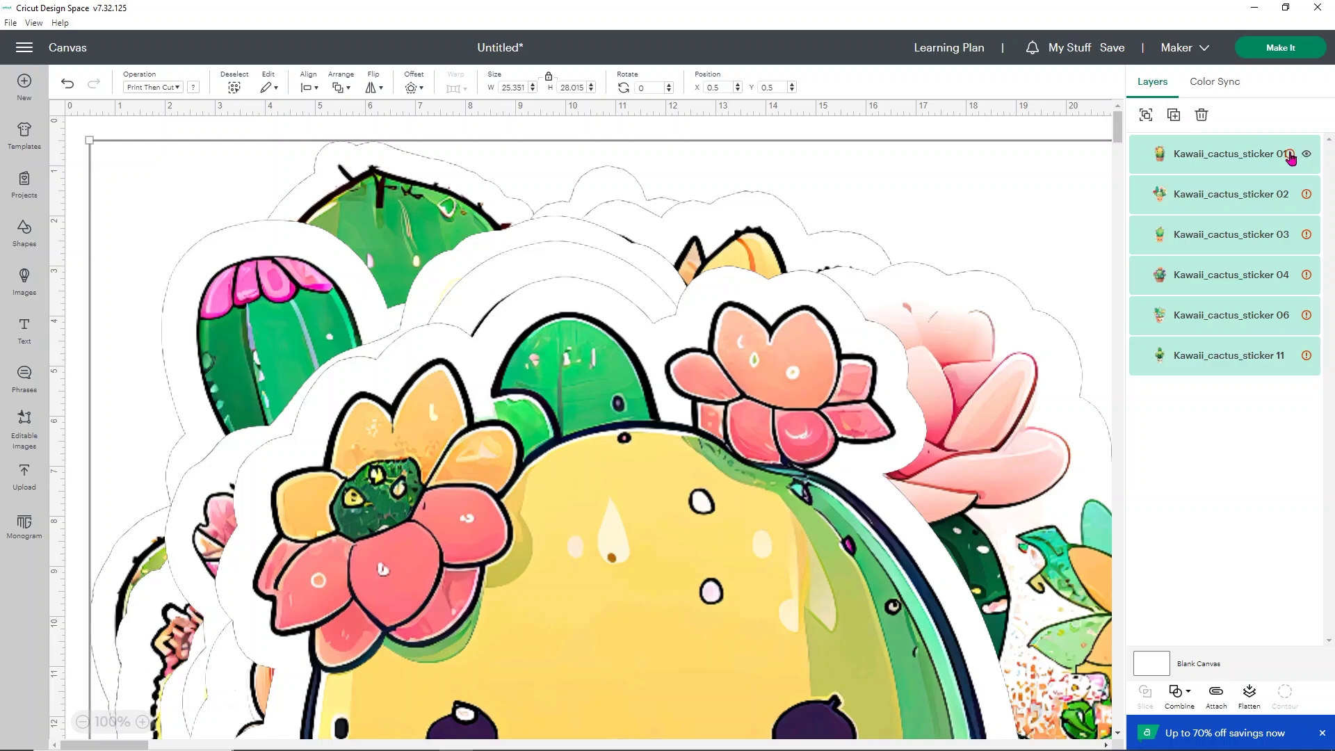
- Check the first sticker's maximum print size, and resize all six cactus stickers together to a width of 5 in
click(1289, 154)
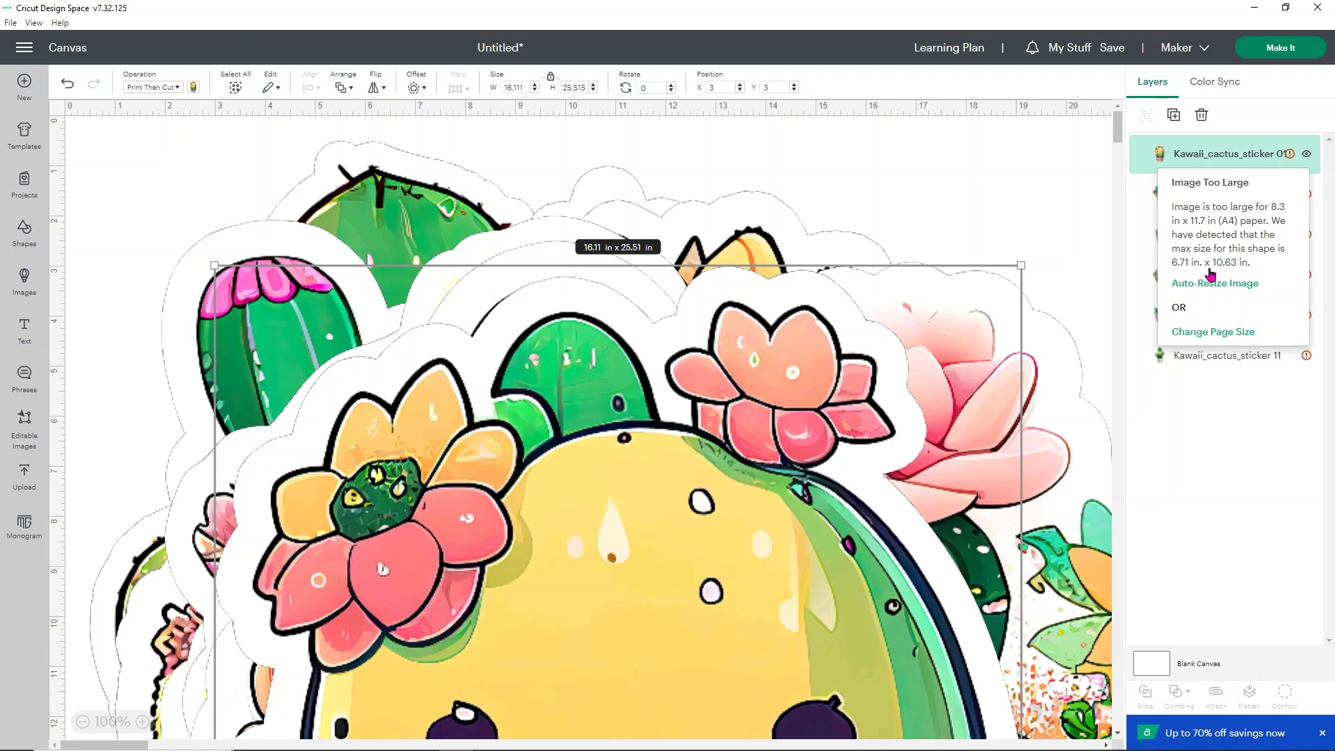
click(171, 183)
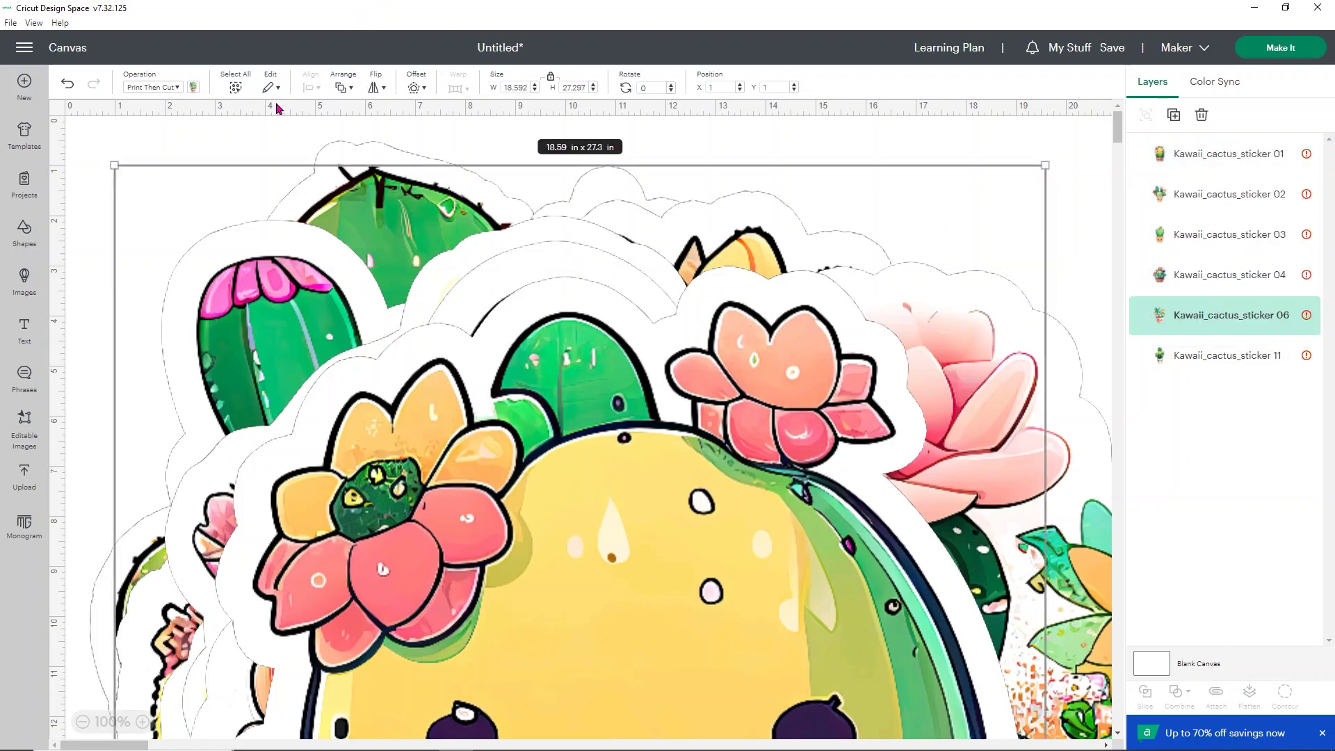
click(233, 88)
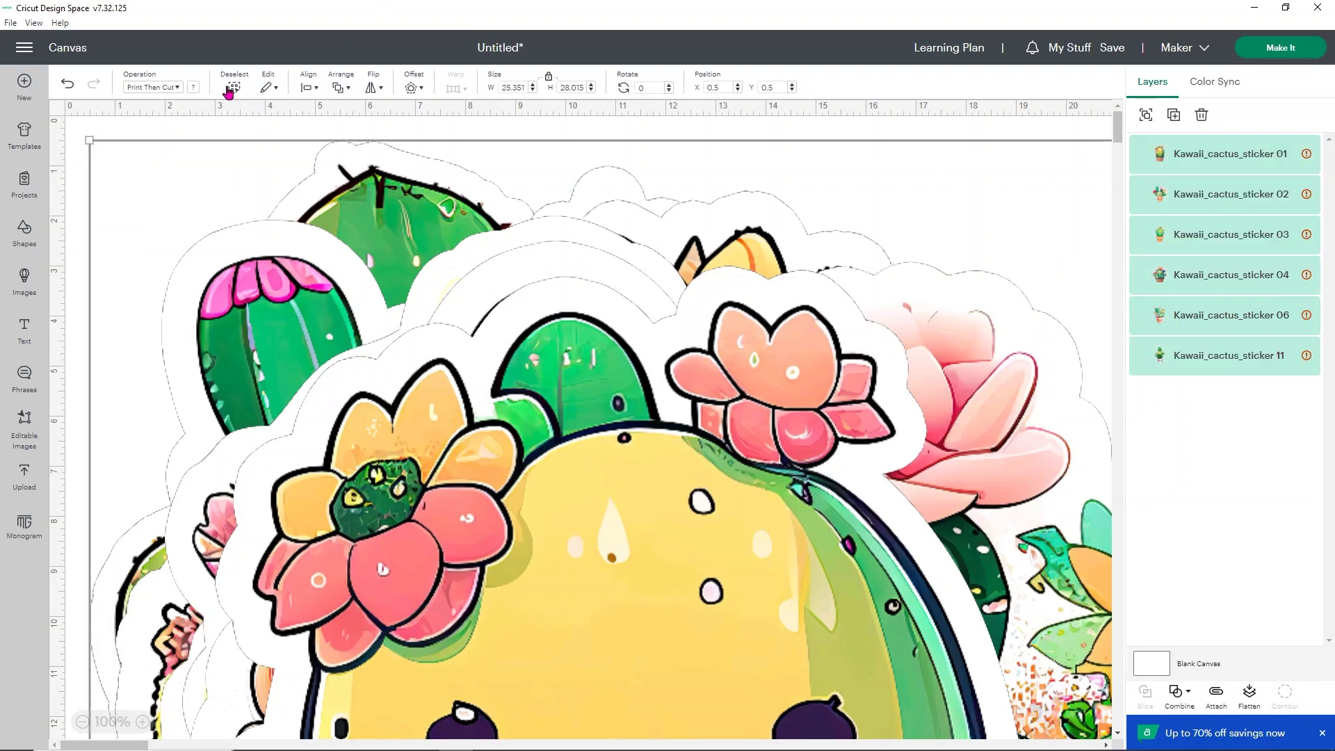
click(509, 87)
text(5)
key(Return)
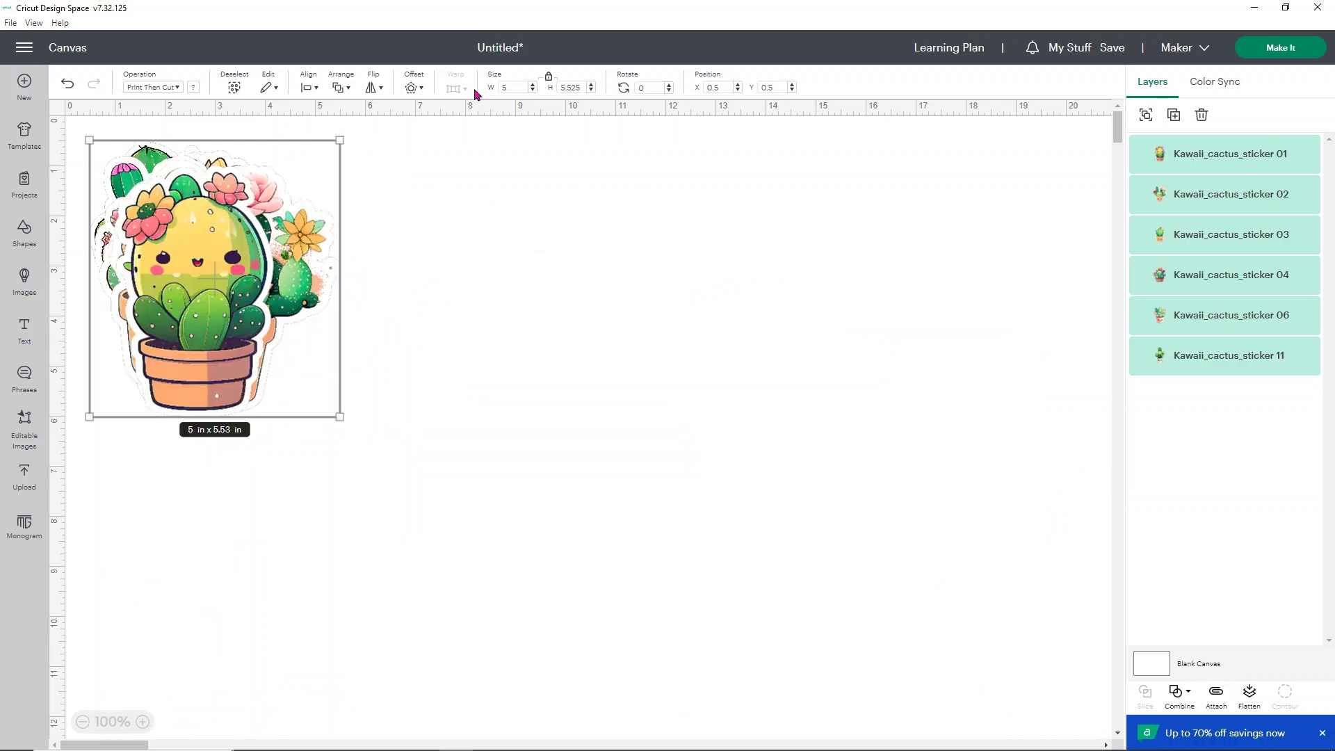
click(463, 201)
drag(346, 411, 444, 292)
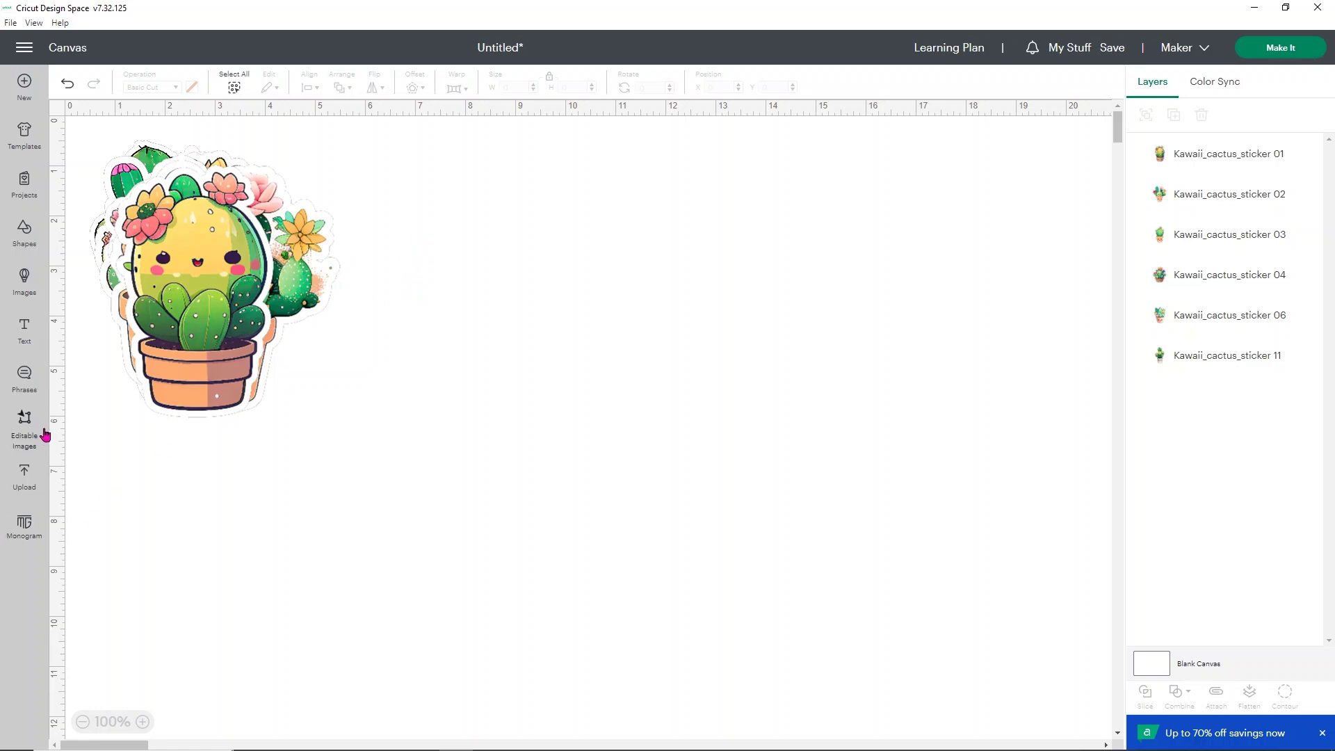
- Insert a square shape and place it in the empty canvas area beside the stacked stickers
click(25, 231)
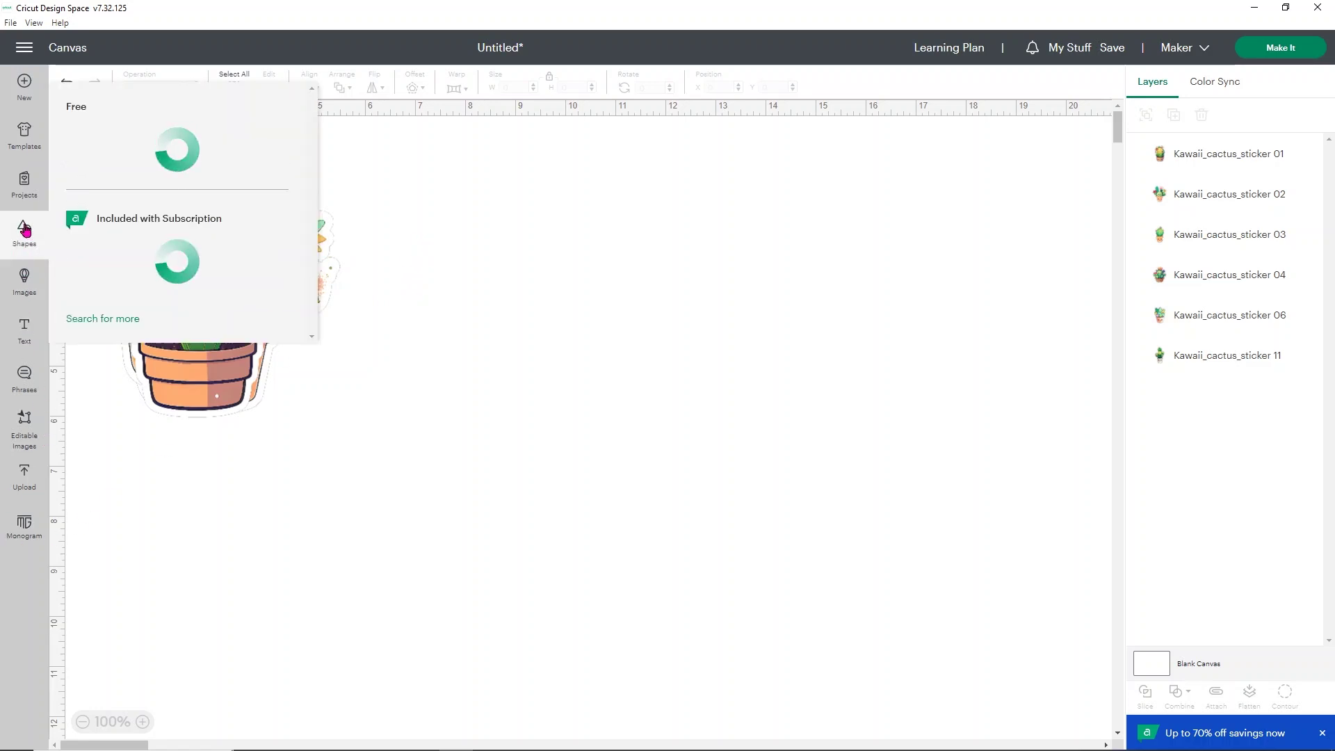
click(144, 332)
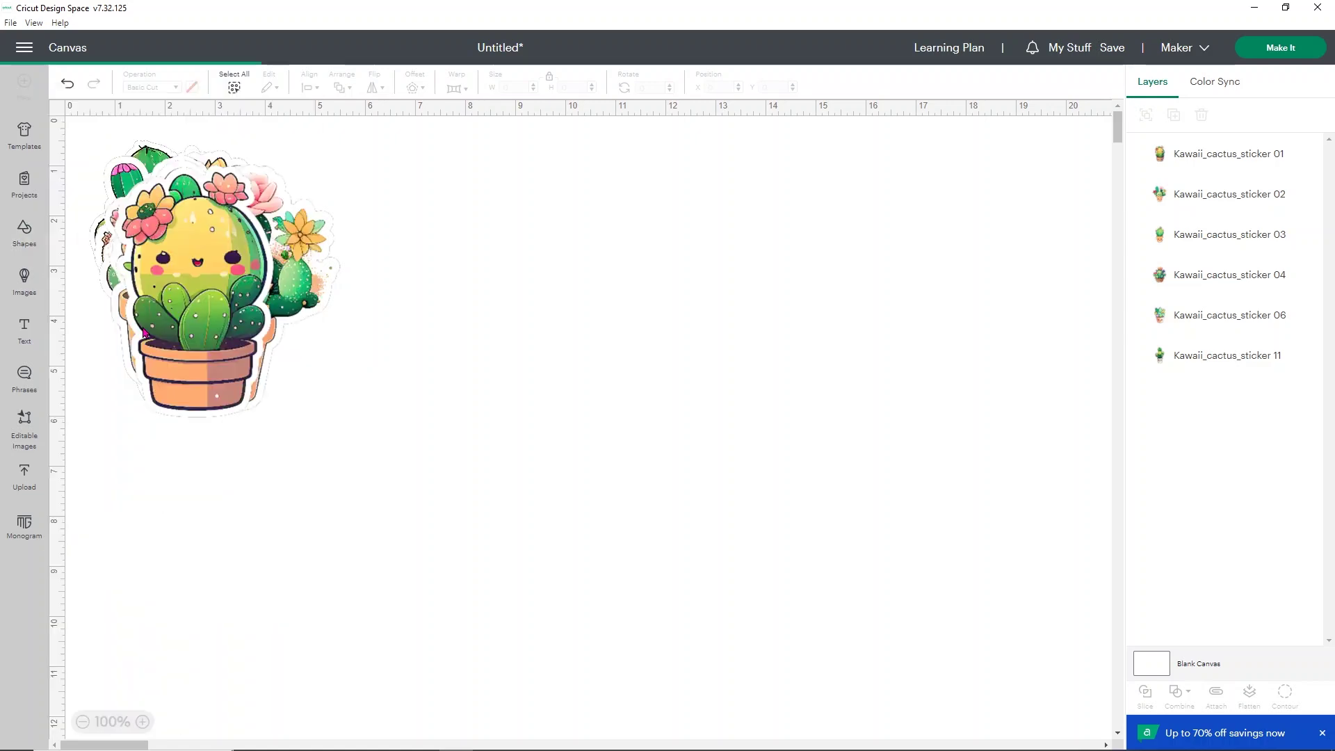
drag(285, 346, 680, 328)
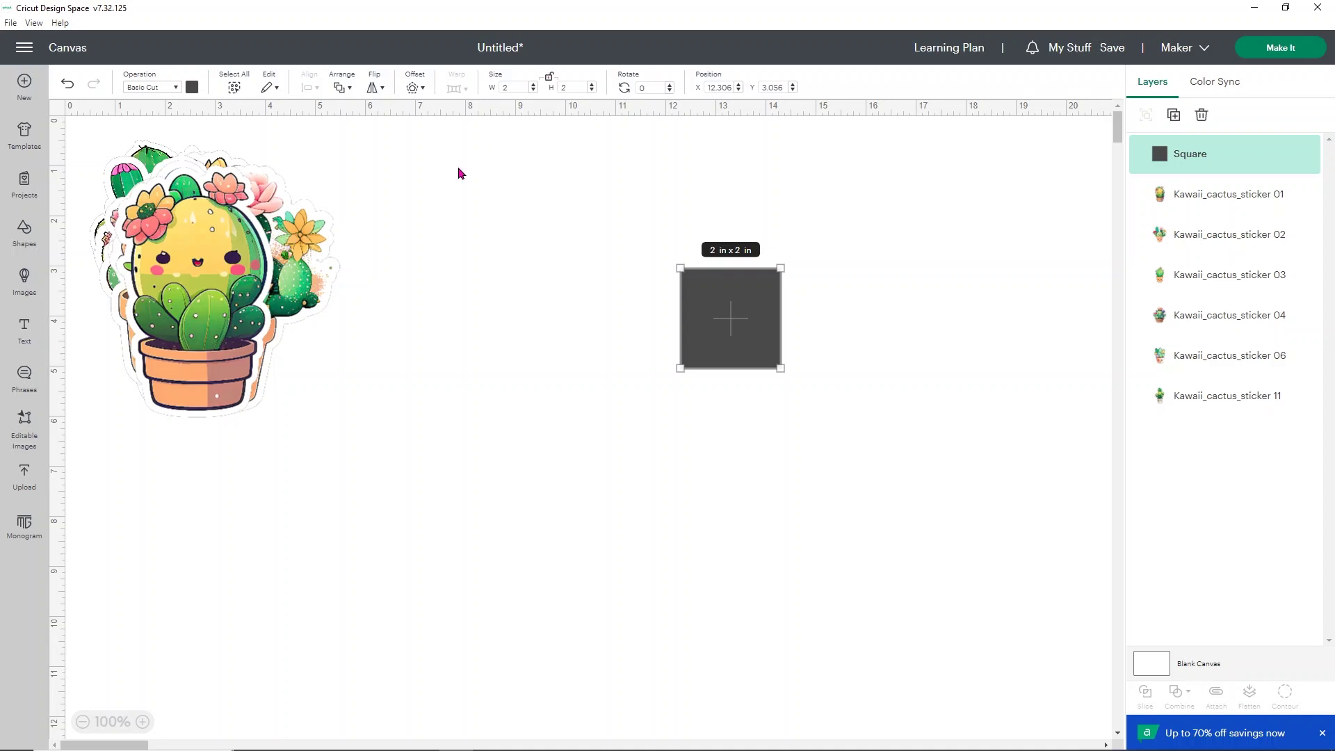
- Resize the square to 6.71 in wide by 10.63 in high and move it closer to the stickers, near the canvas's upper edge
click(515, 87)
click(570, 87)
text(10)
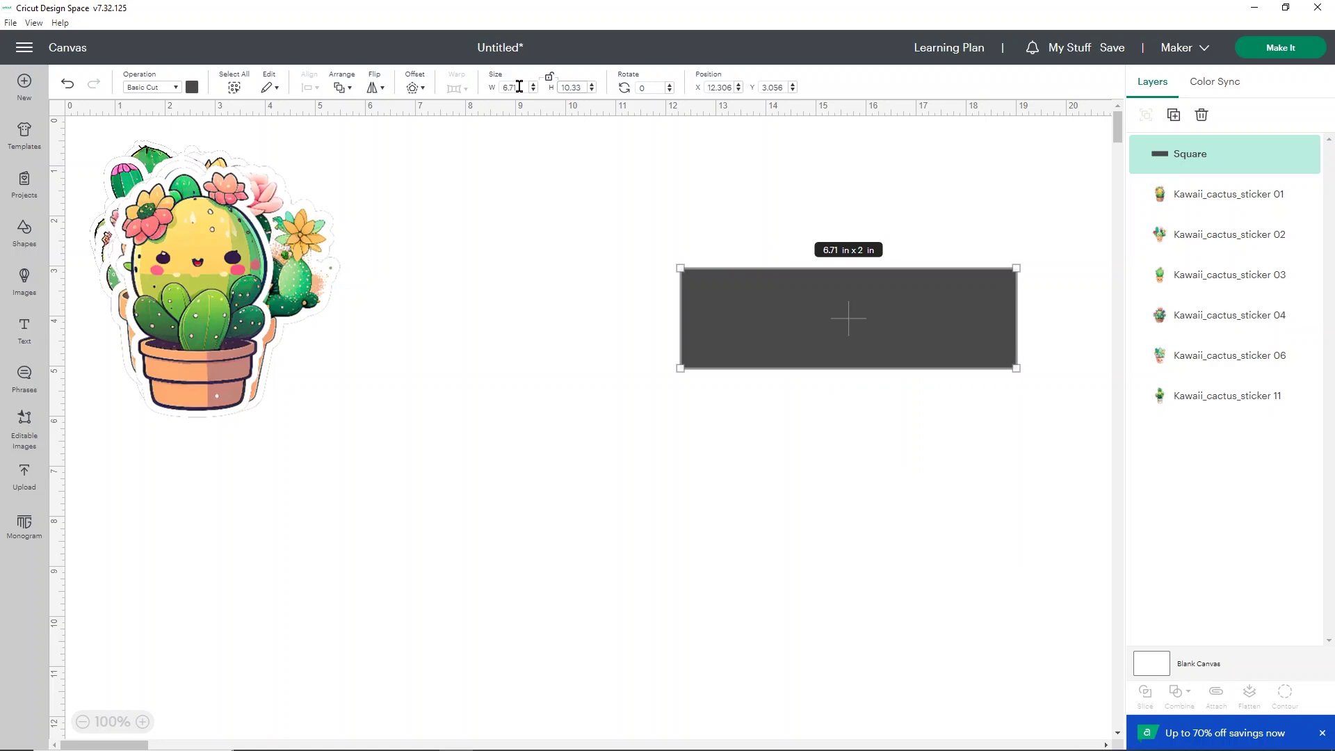
text(.63)
key(Return)
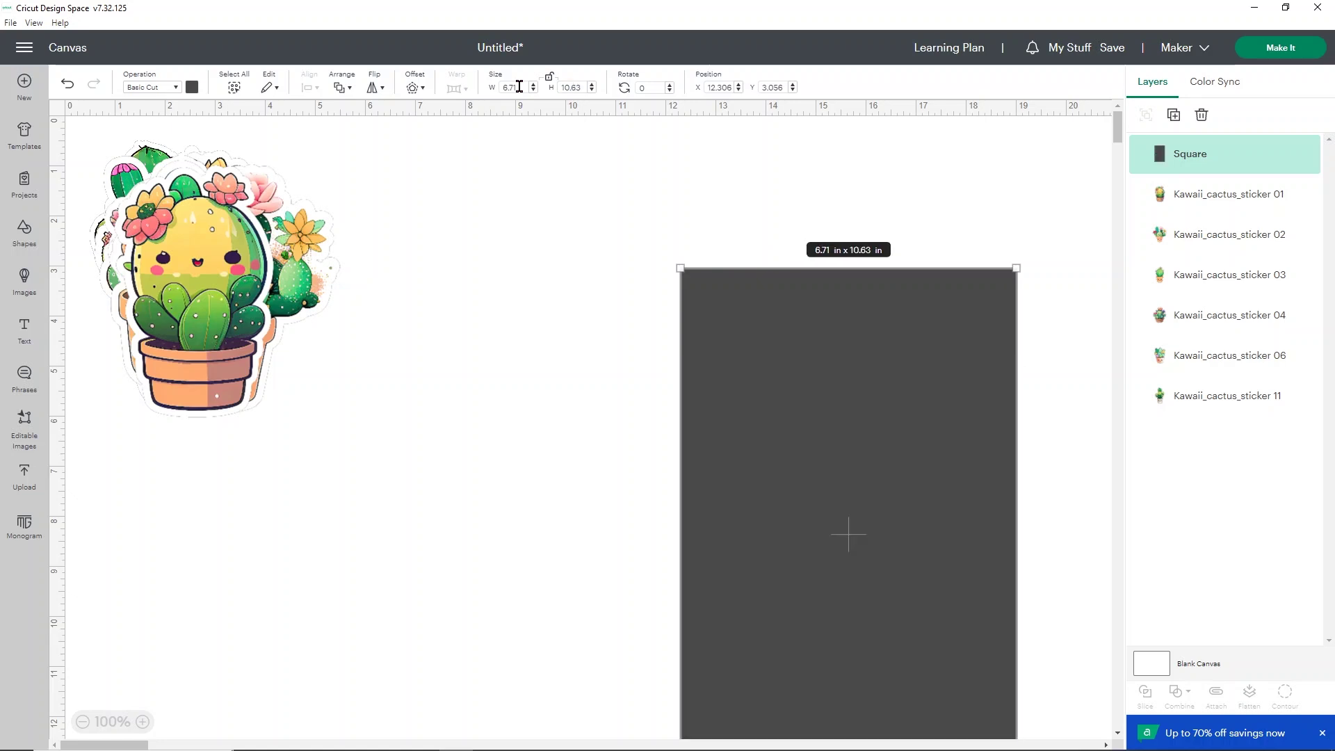
click(595, 382)
drag(860, 419, 640, 308)
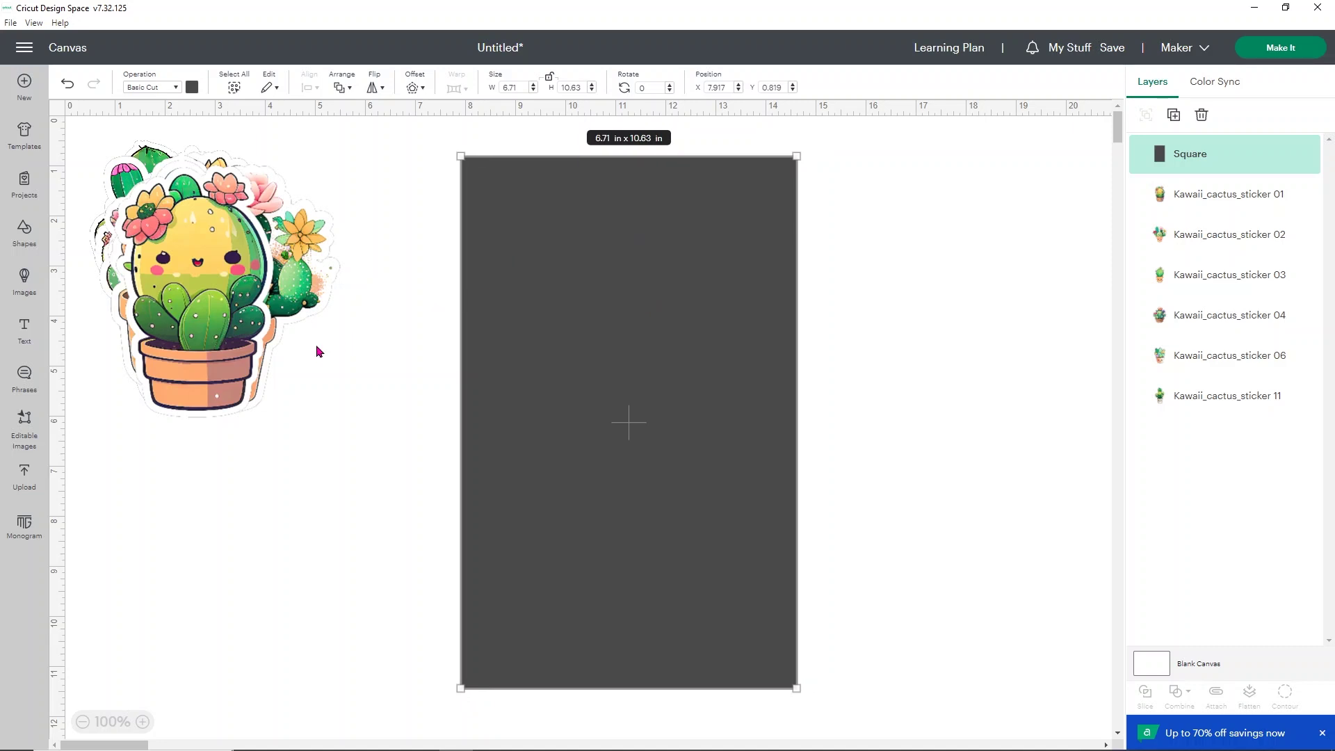
- Pull cactus sticker 01 off the stack and send the dark rectangle behind all stickers
drag(222, 338, 369, 346)
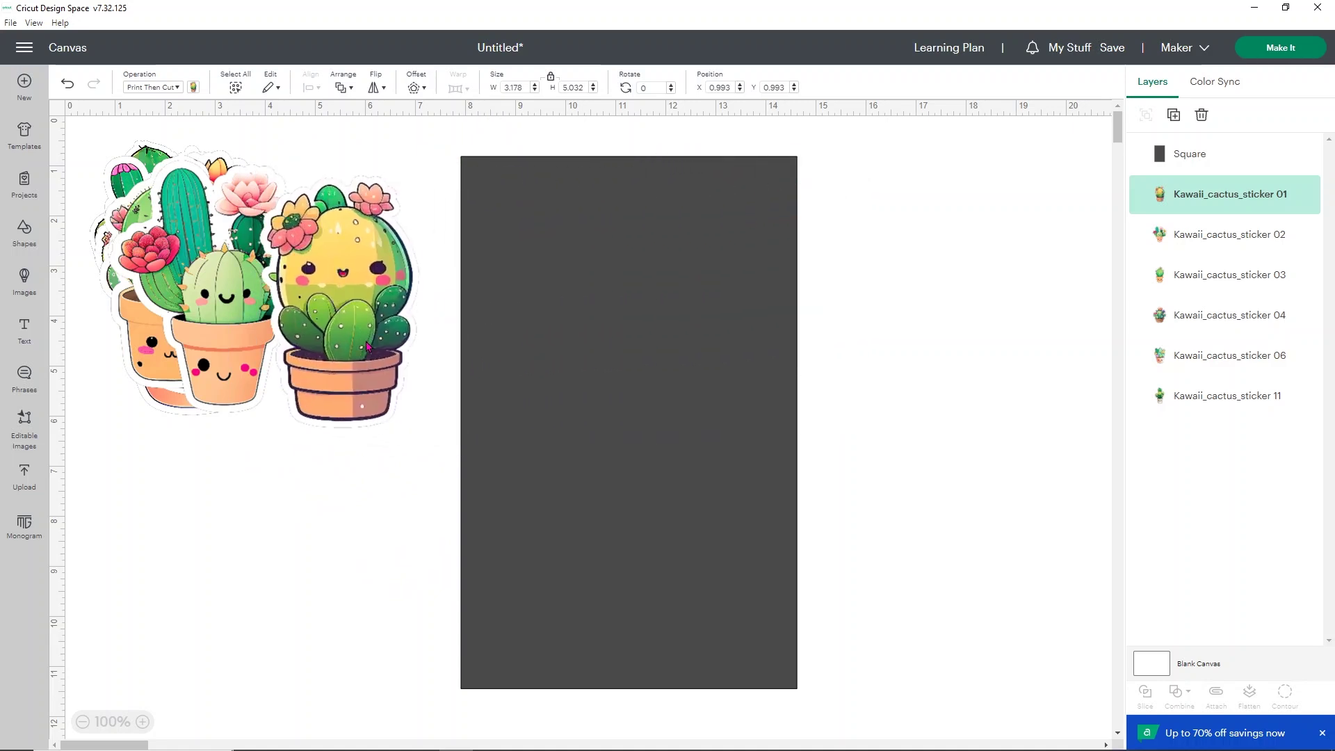
click(626, 315)
right_click(626, 316)
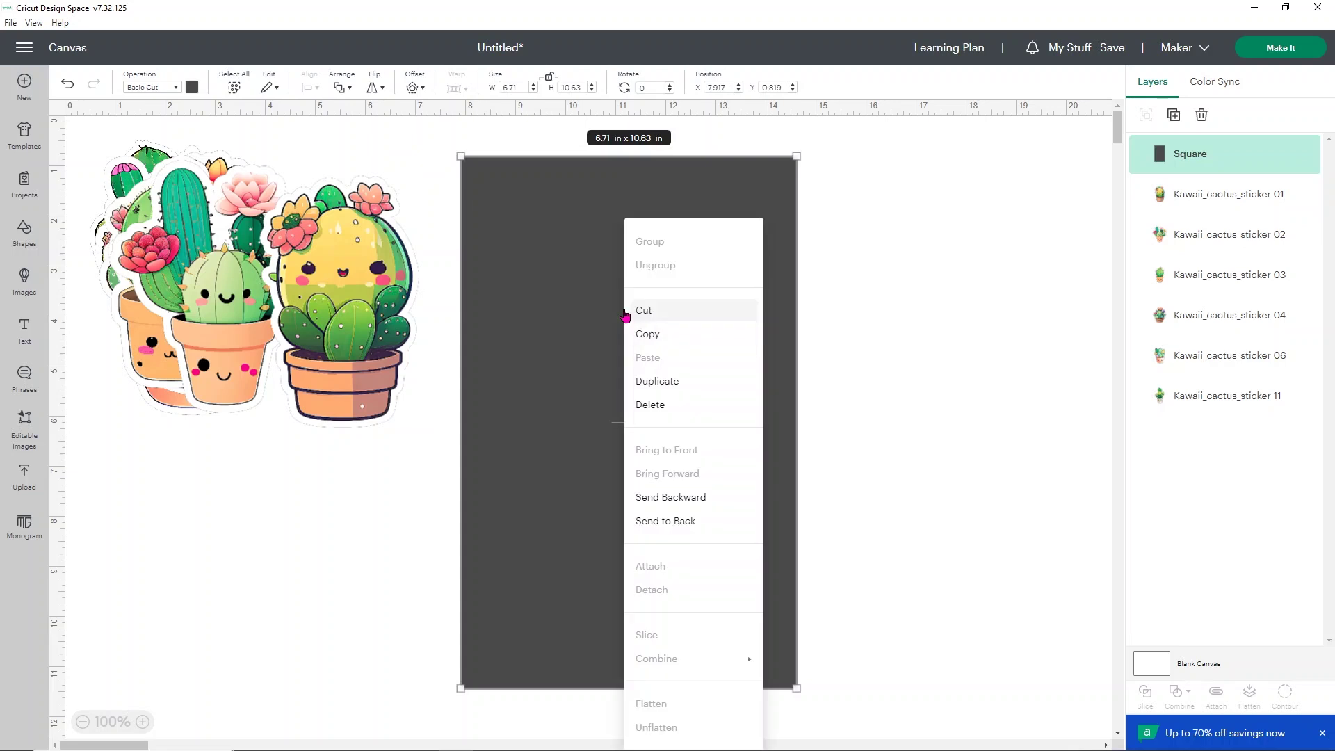
click(652, 522)
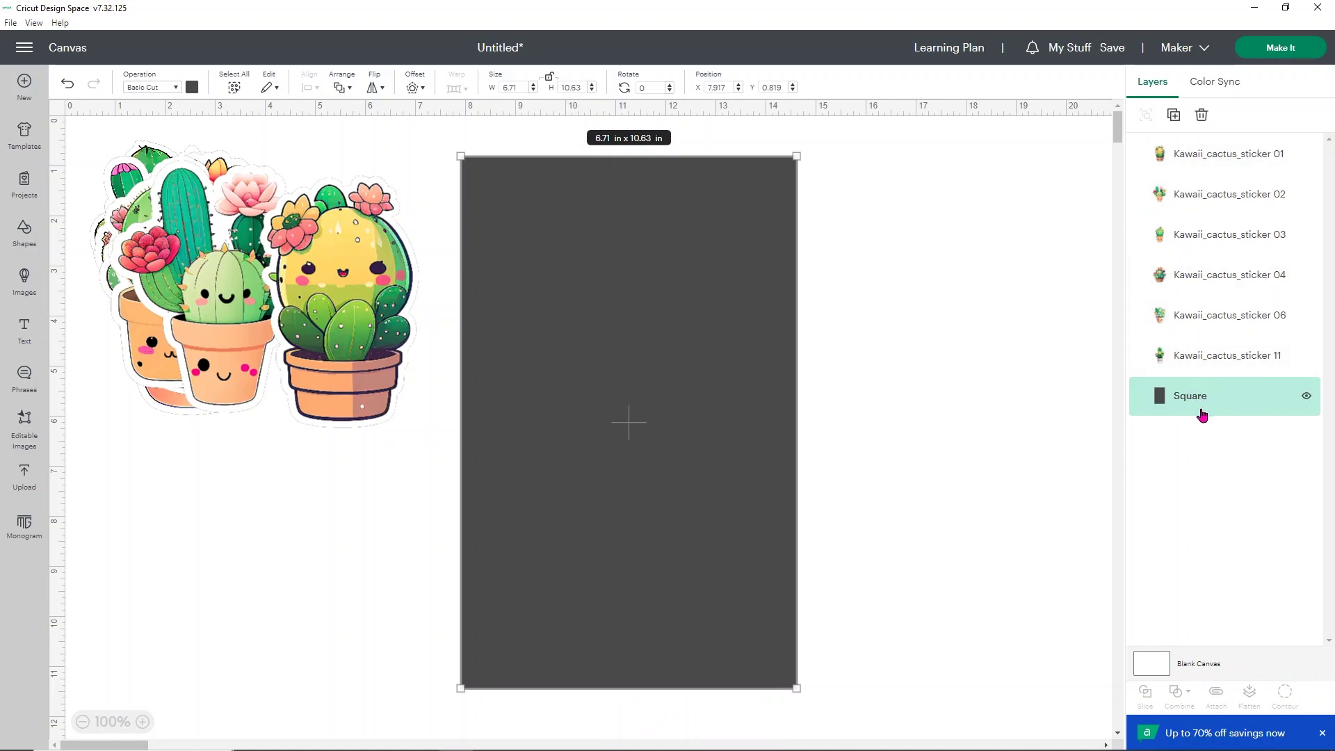
click(983, 337)
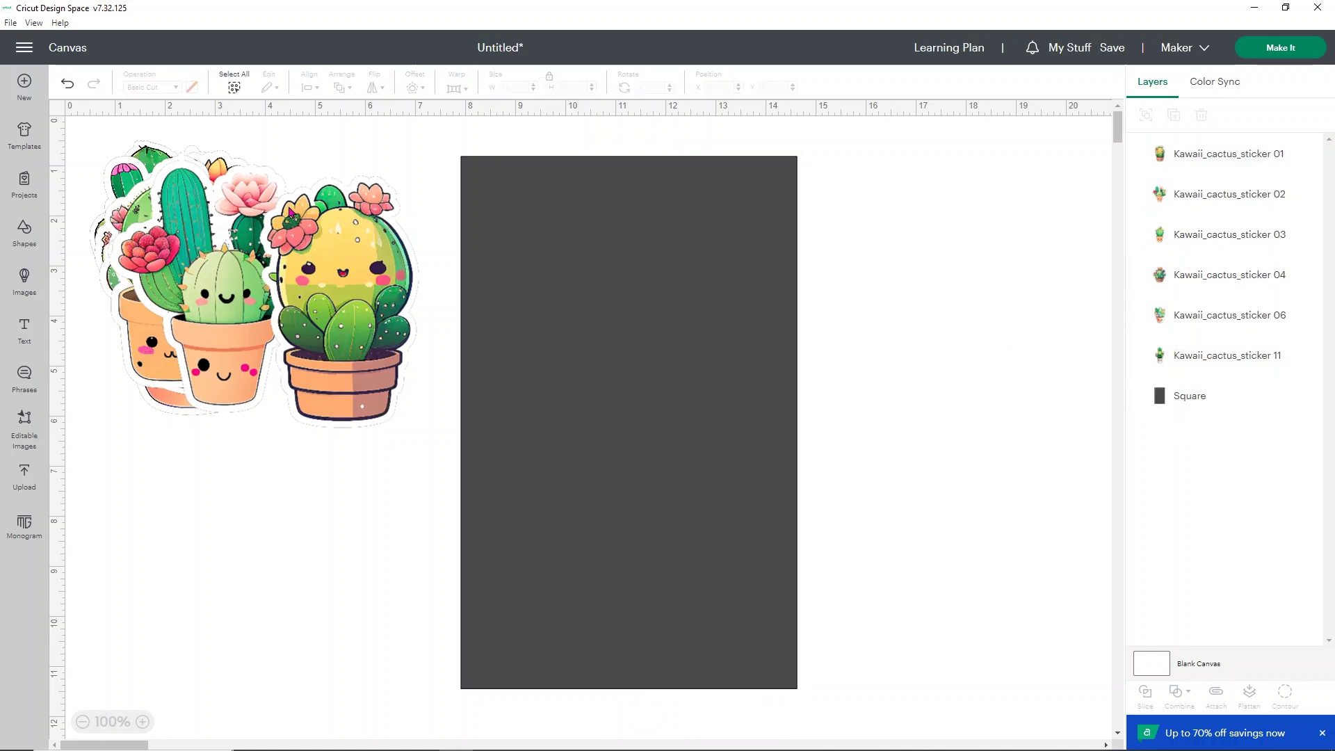
- Place cactus sticker 01 in the rectangle's upper-left corner, scaled down to about 1.91 x 3.02 in
drag(330, 280, 535, 262)
drag(533, 265, 534, 265)
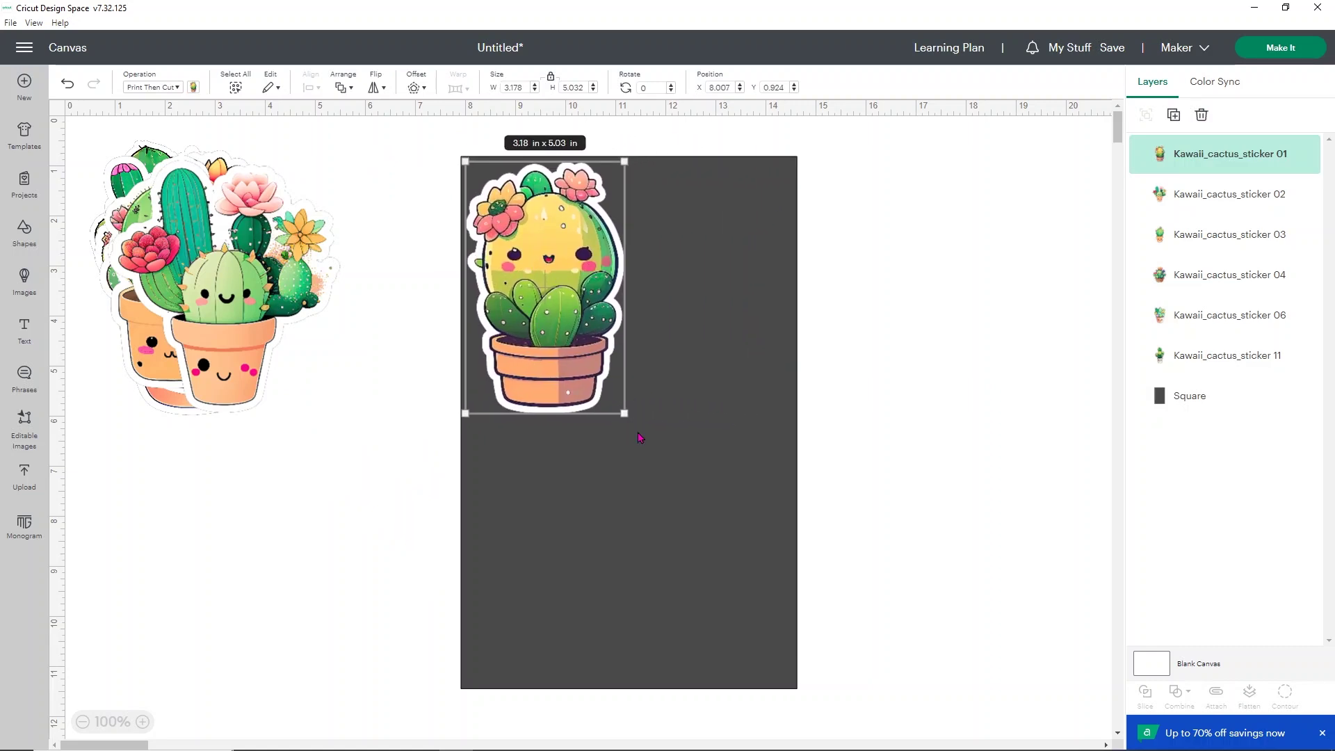
drag(625, 413, 560, 312)
drag(535, 261, 530, 259)
- Place cactus sticker 02 beside sticker 01 in the rectangle's first row, scaled down to about 2.58 x 2.82 in
drag(203, 301, 654, 318)
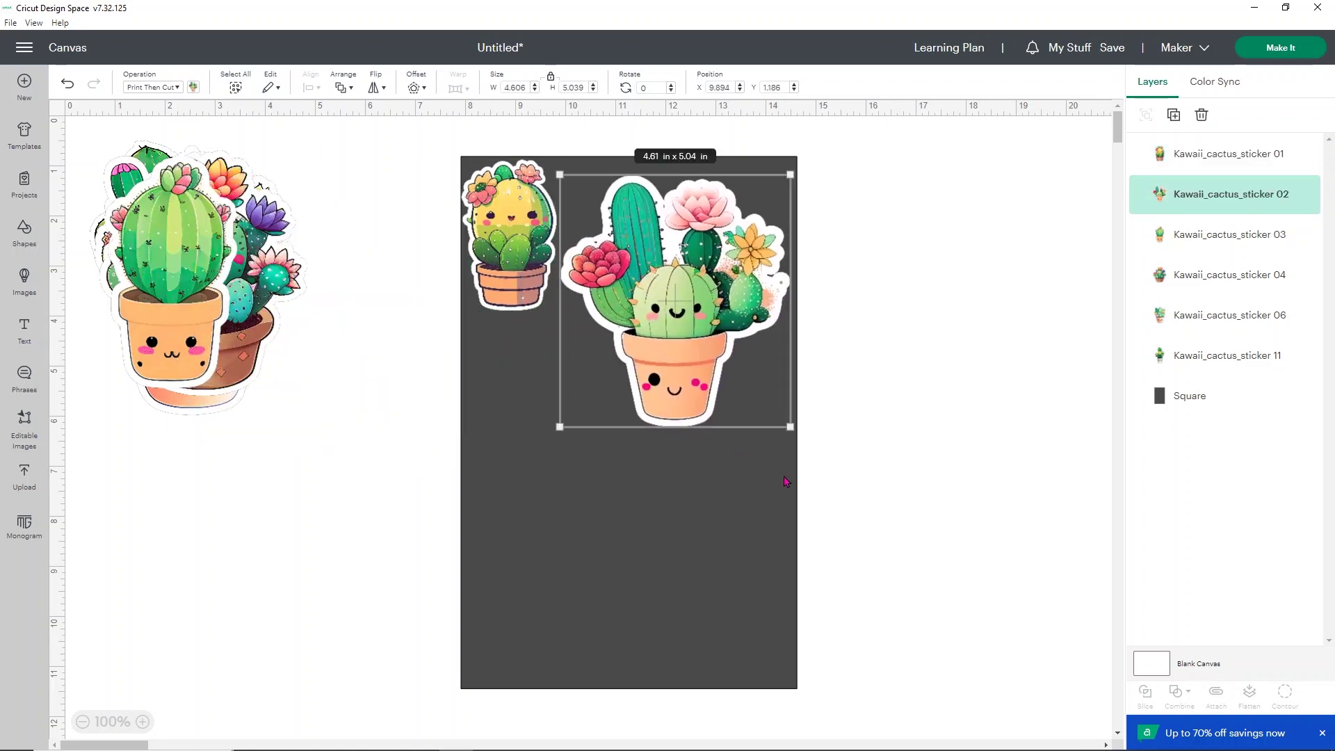
drag(790, 429, 628, 263)
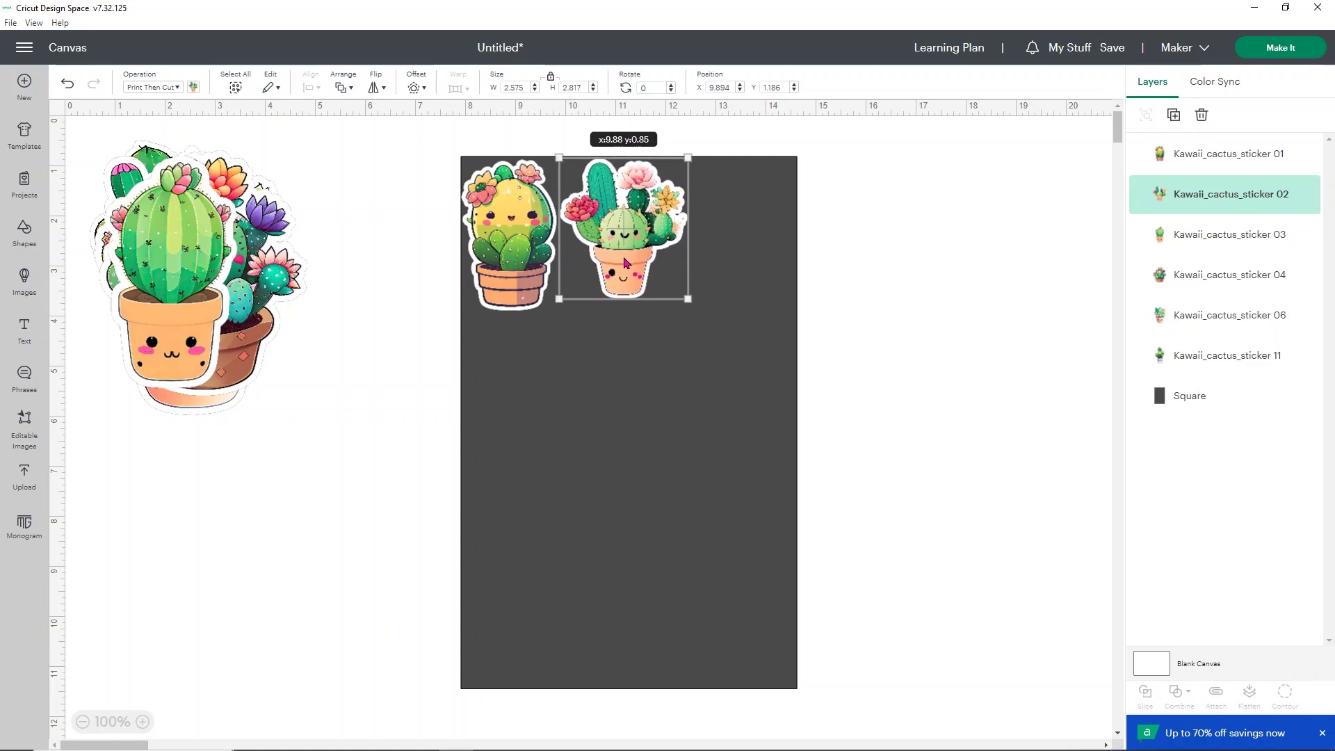
click(410, 225)
- Scale down cactus sticker 03 and fit it into the rectangle's upper-right corner, beside sticker 02
drag(196, 328, 780, 318)
drag(823, 374, 728, 293)
drag(731, 238, 737, 253)
- Start the second row with cactus sticker 04 at about 2.02 x 2.39 in and sticker 06 beside it at about 1.72 x 2.52 in
drag(231, 367, 599, 525)
drag(674, 556, 574, 468)
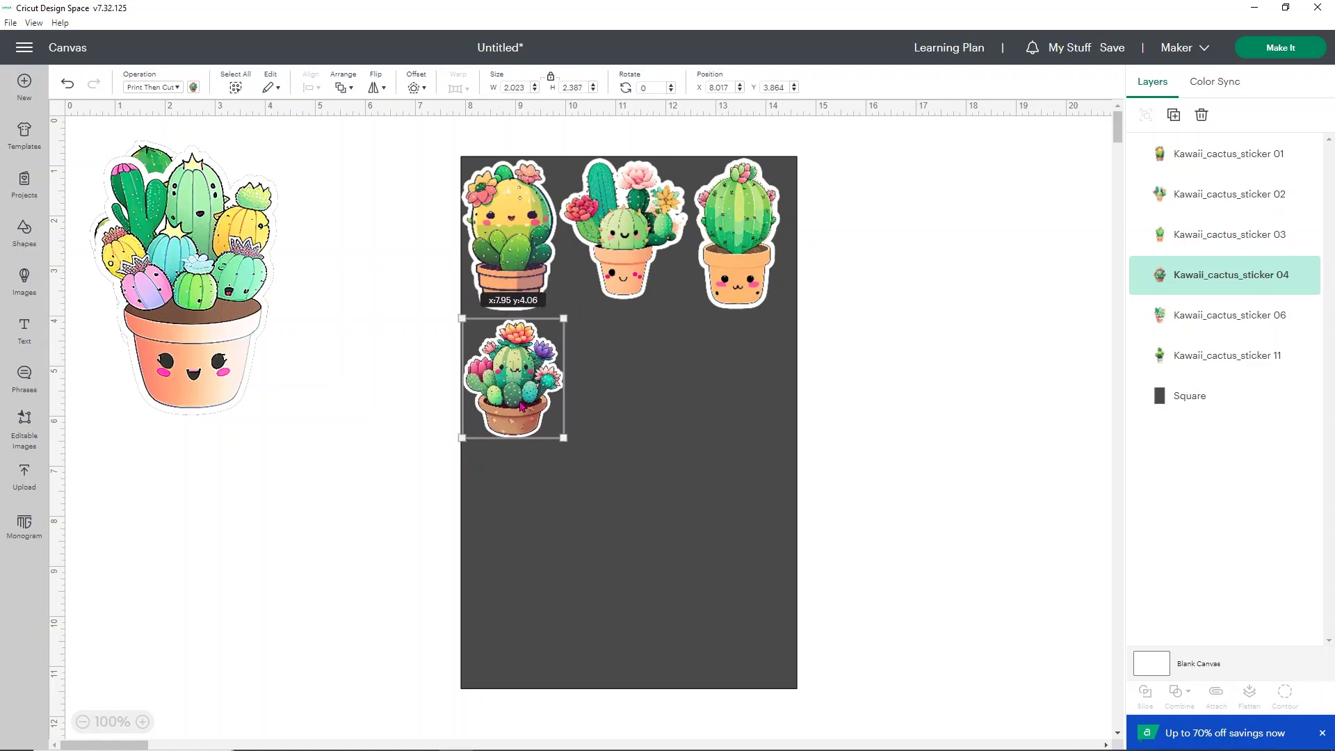
drag(236, 379, 622, 410)
drag(512, 407, 513, 407)
click(664, 434)
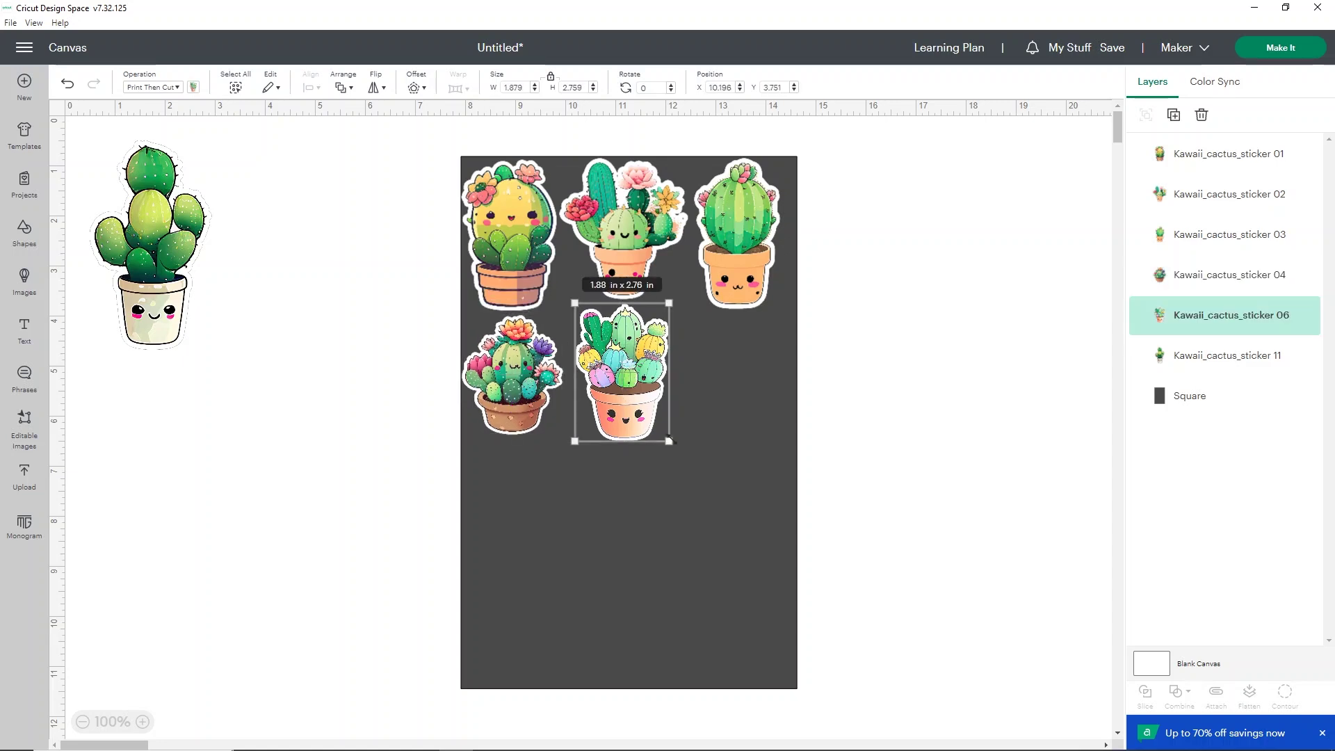
drag(670, 441, 661, 430)
- Scale cactus sticker 11 to about 1.99 x 3.41 in and place it in the rectangle's lower-right corner
drag(232, 334, 780, 496)
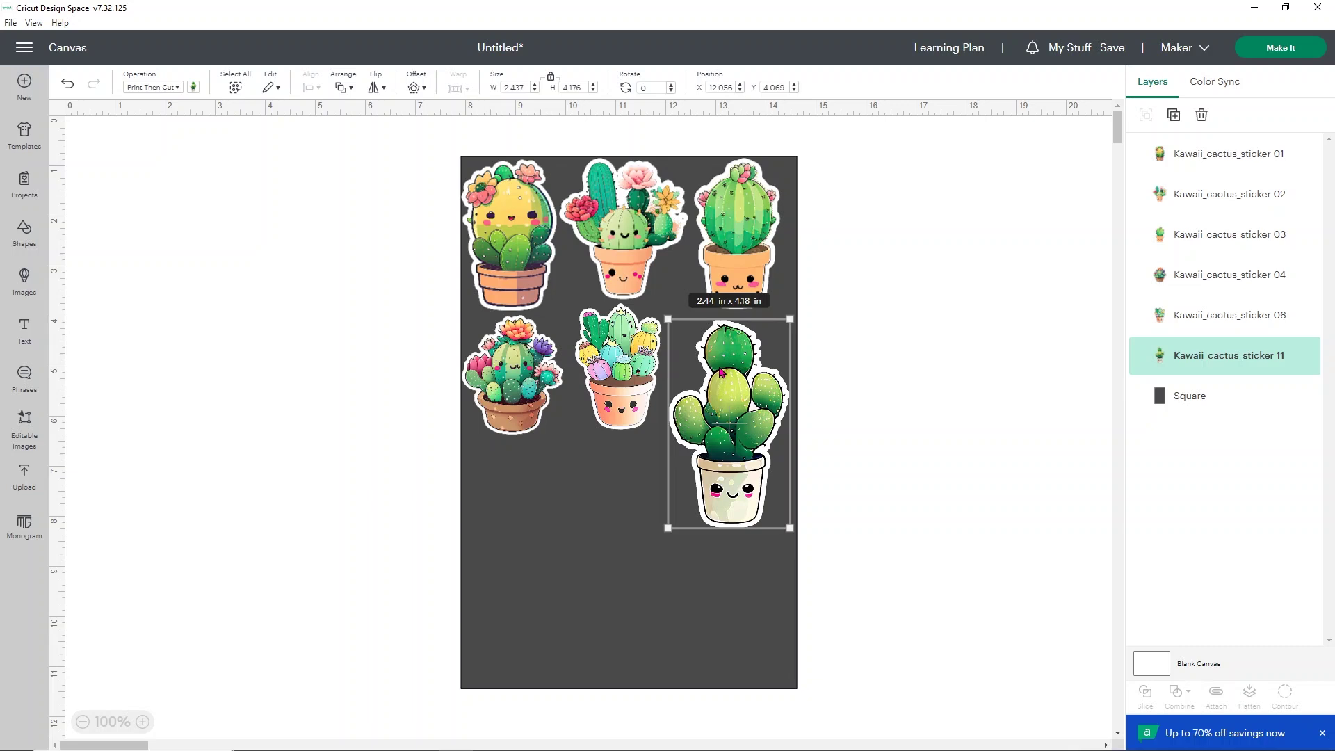
drag(787, 520, 731, 428)
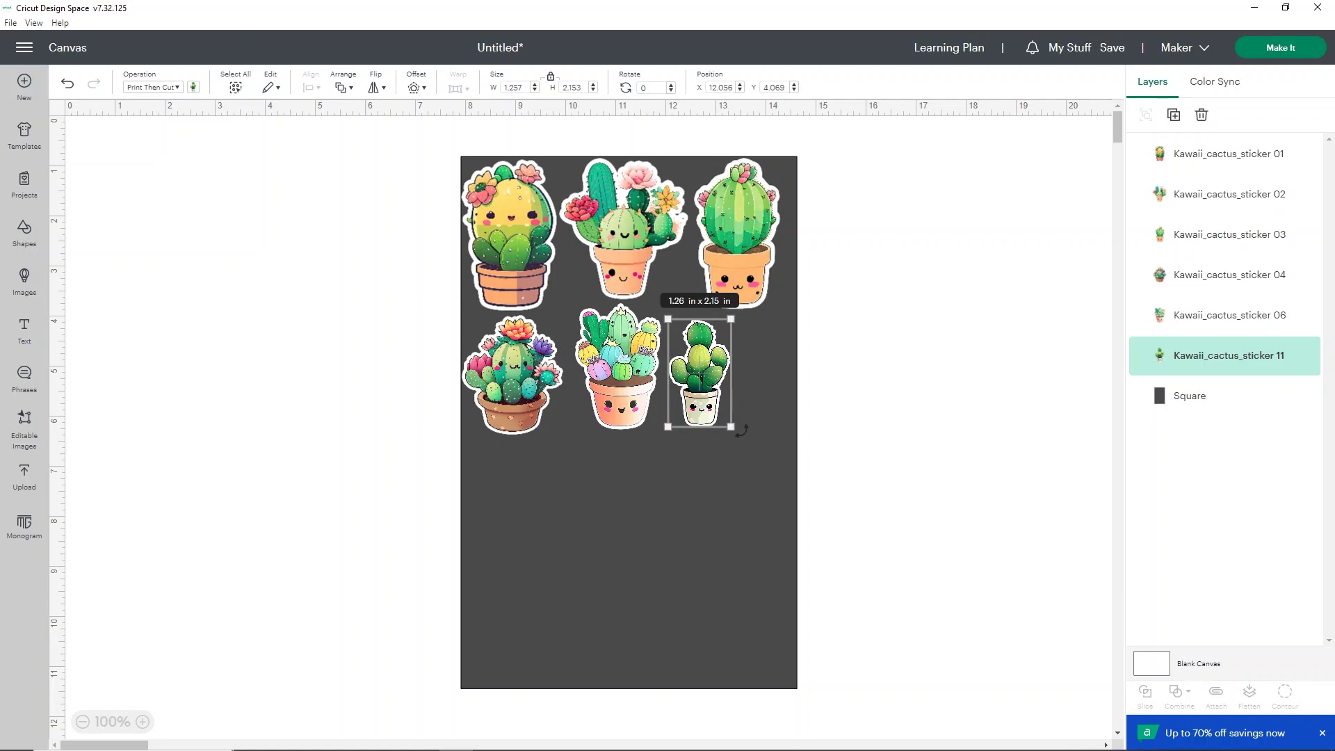
drag(734, 428, 771, 458)
drag(734, 415, 760, 609)
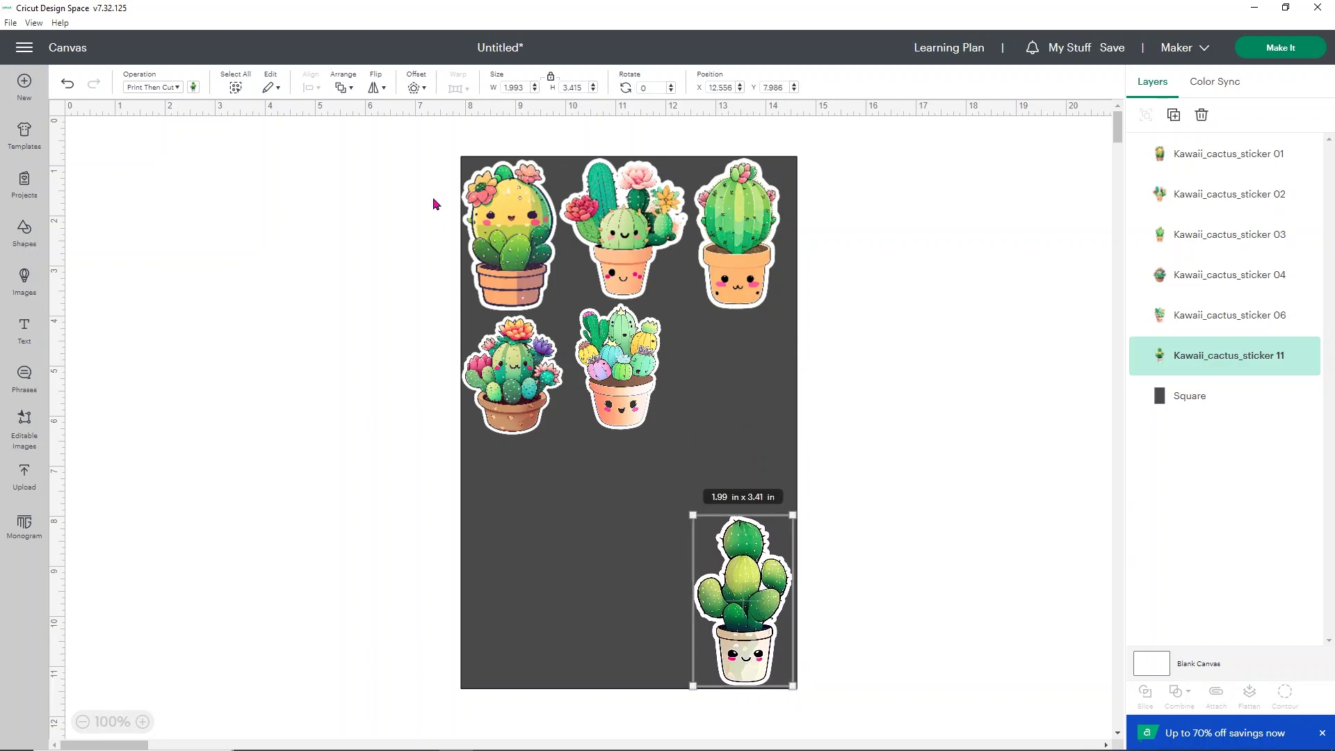
- Duplicate cactus sticker 01 and place the copy at the right end of the second row
click(511, 212)
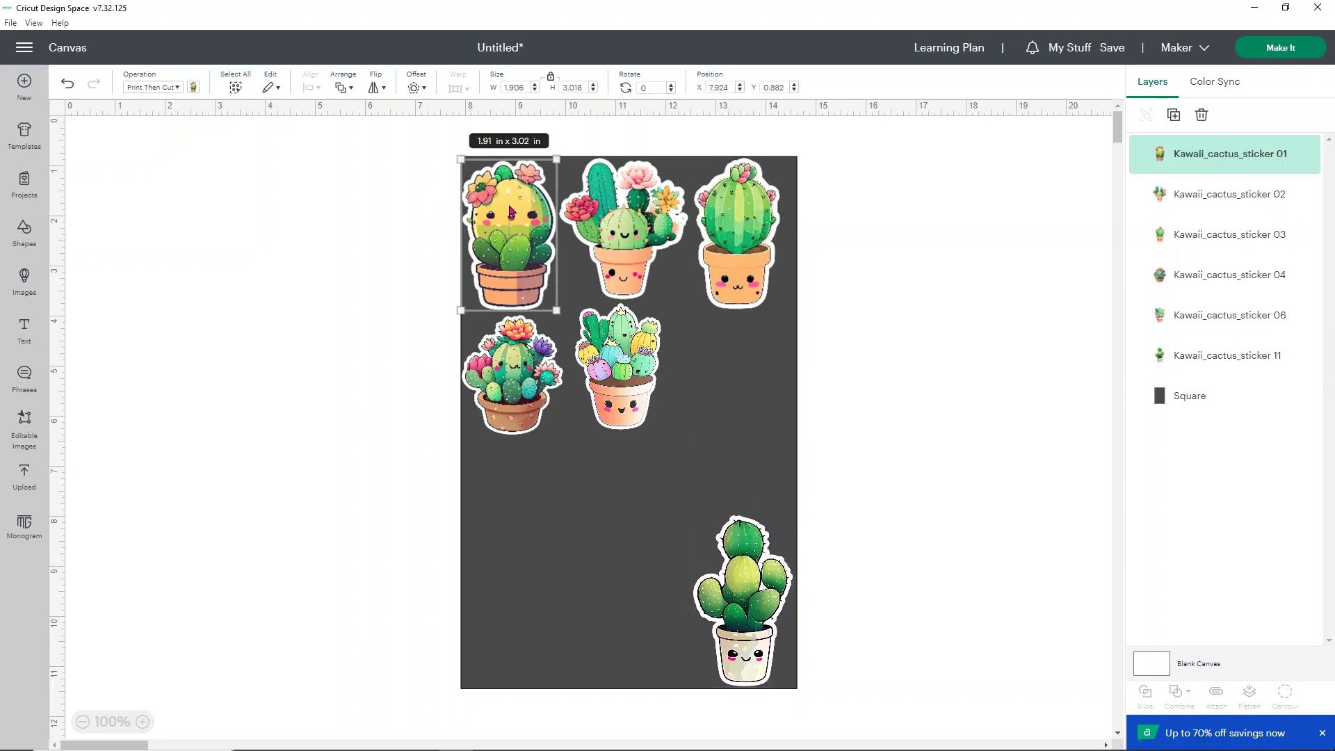
click(1173, 115)
drag(339, 413, 765, 410)
- Enlarge cactus sticker 06 slightly and center it in the gap of the second row
click(650, 417)
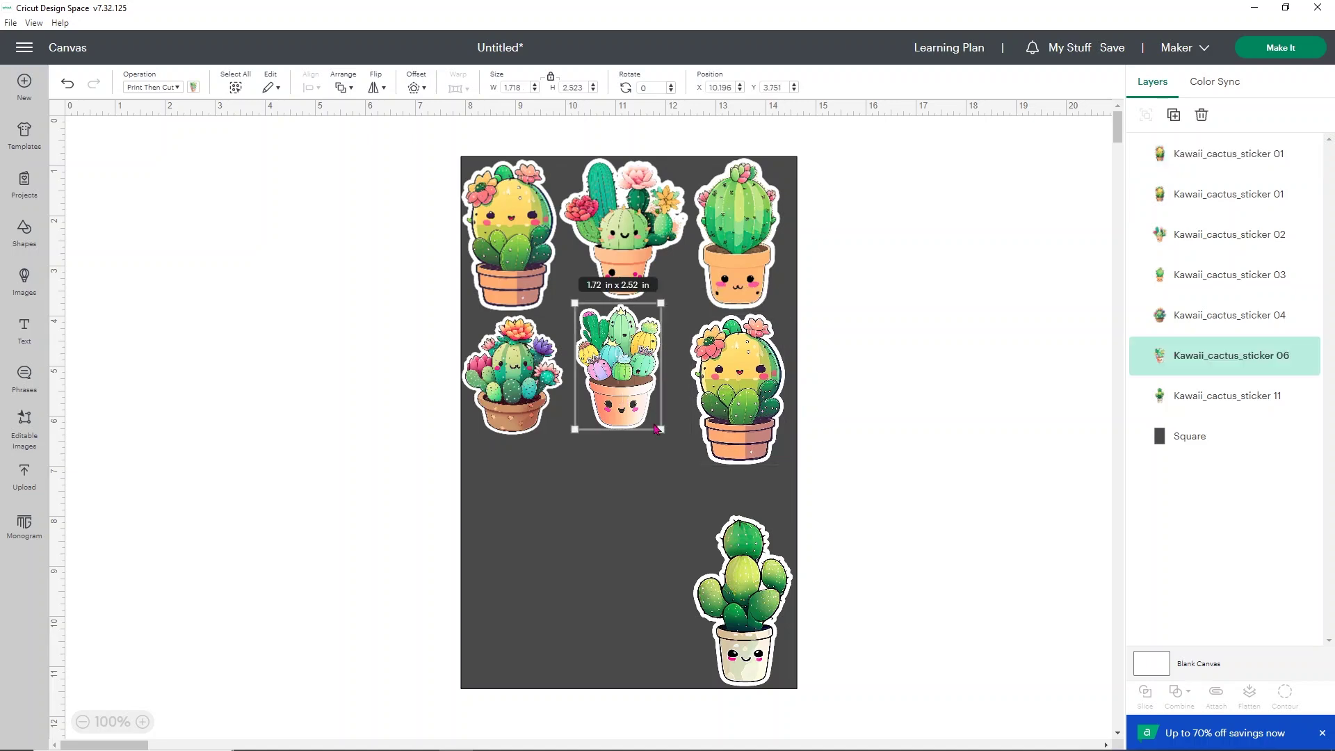
drag(660, 427, 678, 456)
drag(639, 405, 644, 411)
- Enlarge cactus sticker 04 at the left end of the second row to fill its space
click(528, 382)
drag(553, 424, 568, 442)
drag(542, 395, 542, 396)
click(346, 320)
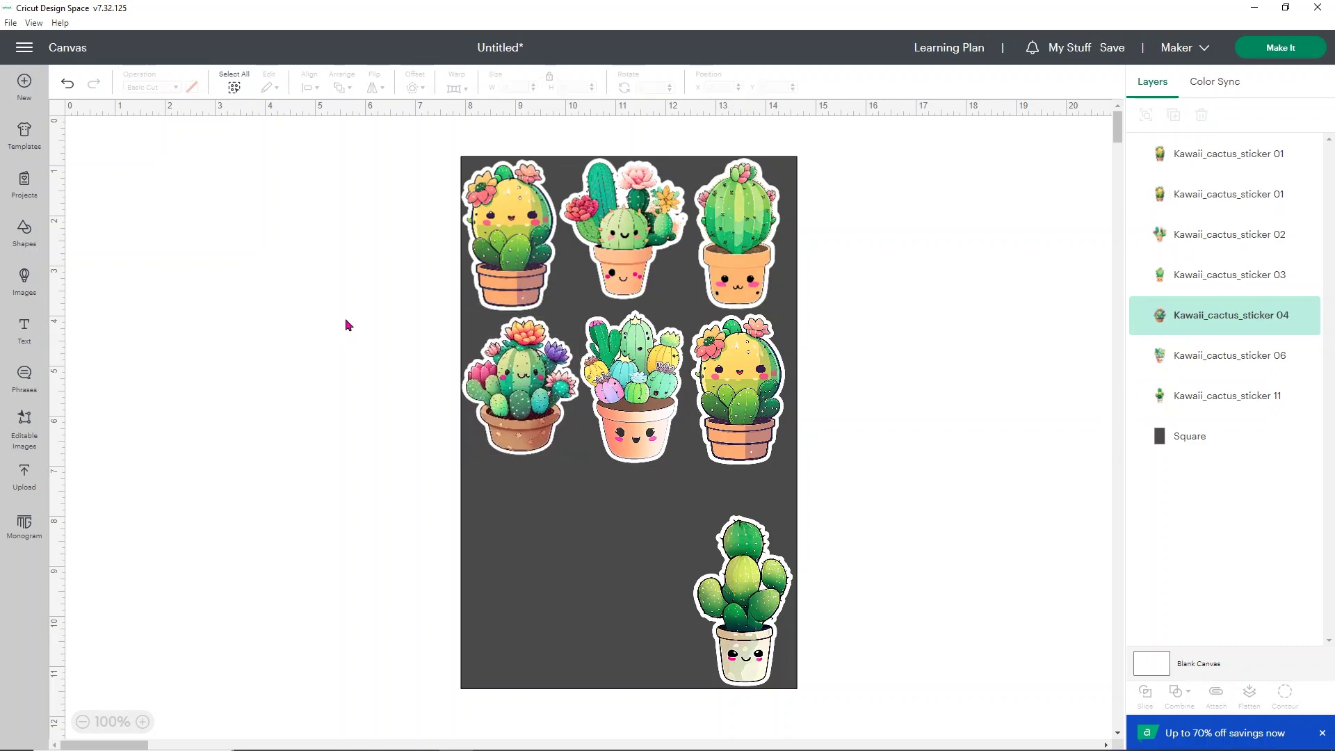
- Duplicate cactus sticker 02, place the copy at the left end of the third row and shrink it to fit
click(642, 254)
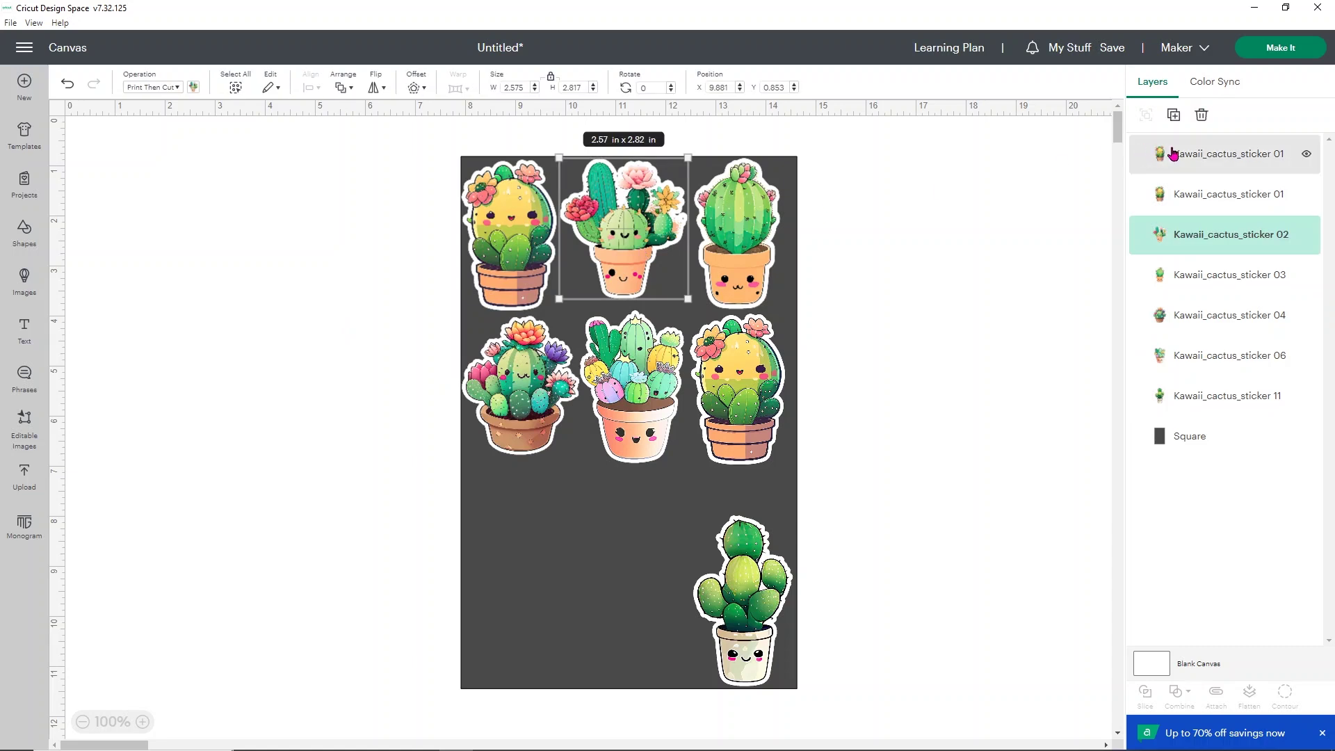
drag(341, 390, 516, 513)
drag(574, 592, 538, 554)
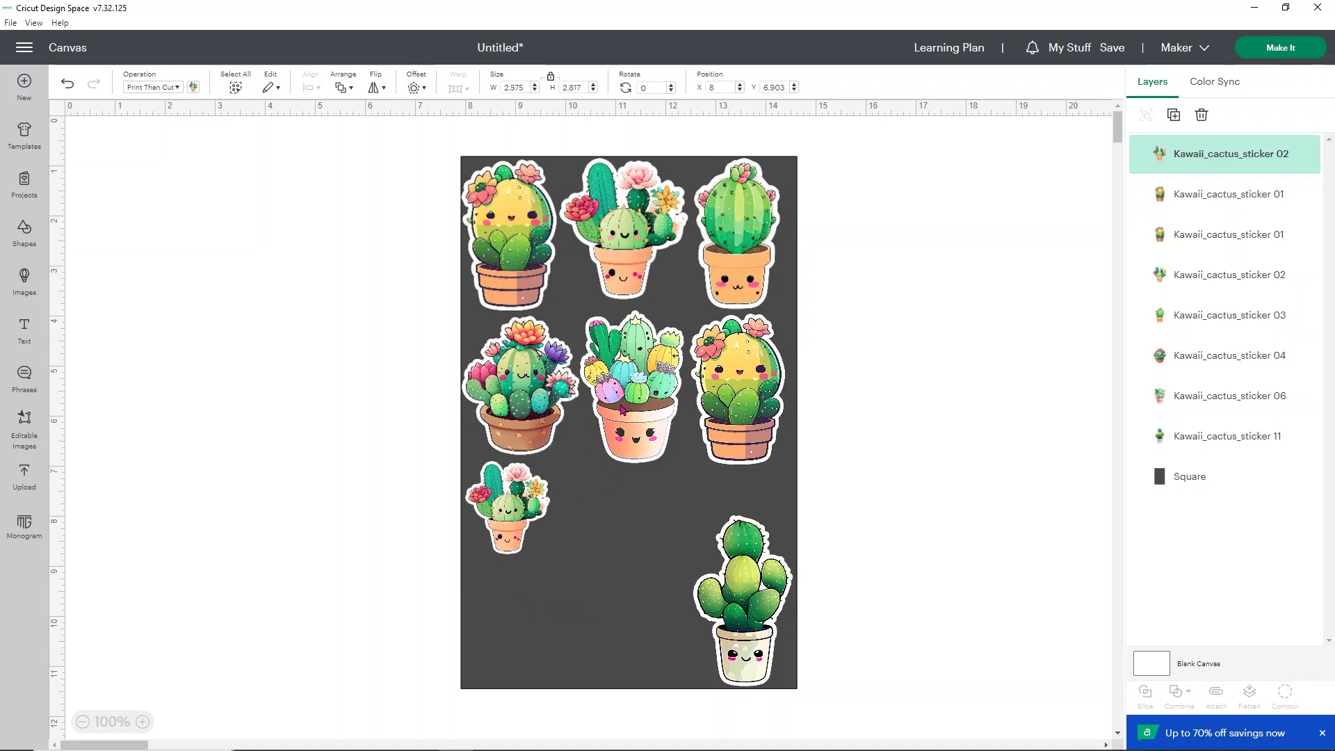
- Duplicate cactus sticker 03 and place the copy in the third row beside the small cactus sticker 02
click(728, 252)
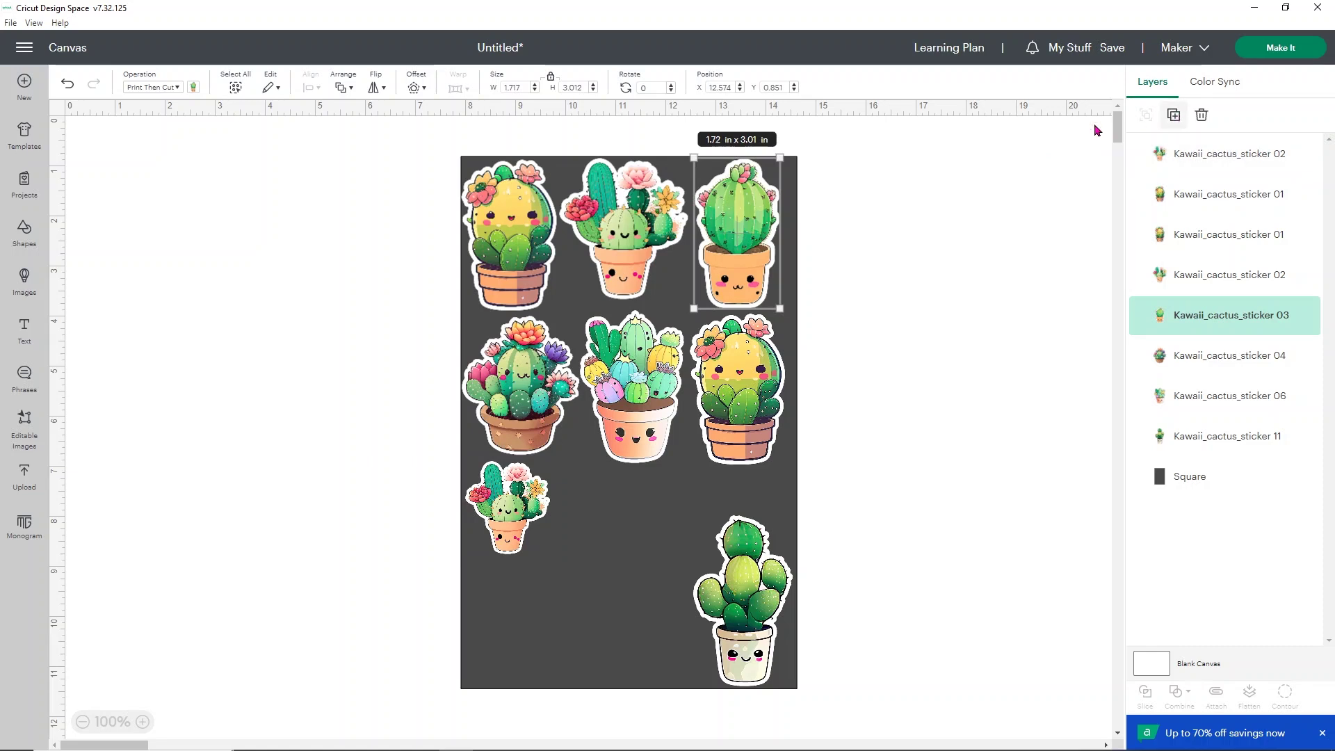
click(1174, 114)
drag(337, 414, 607, 534)
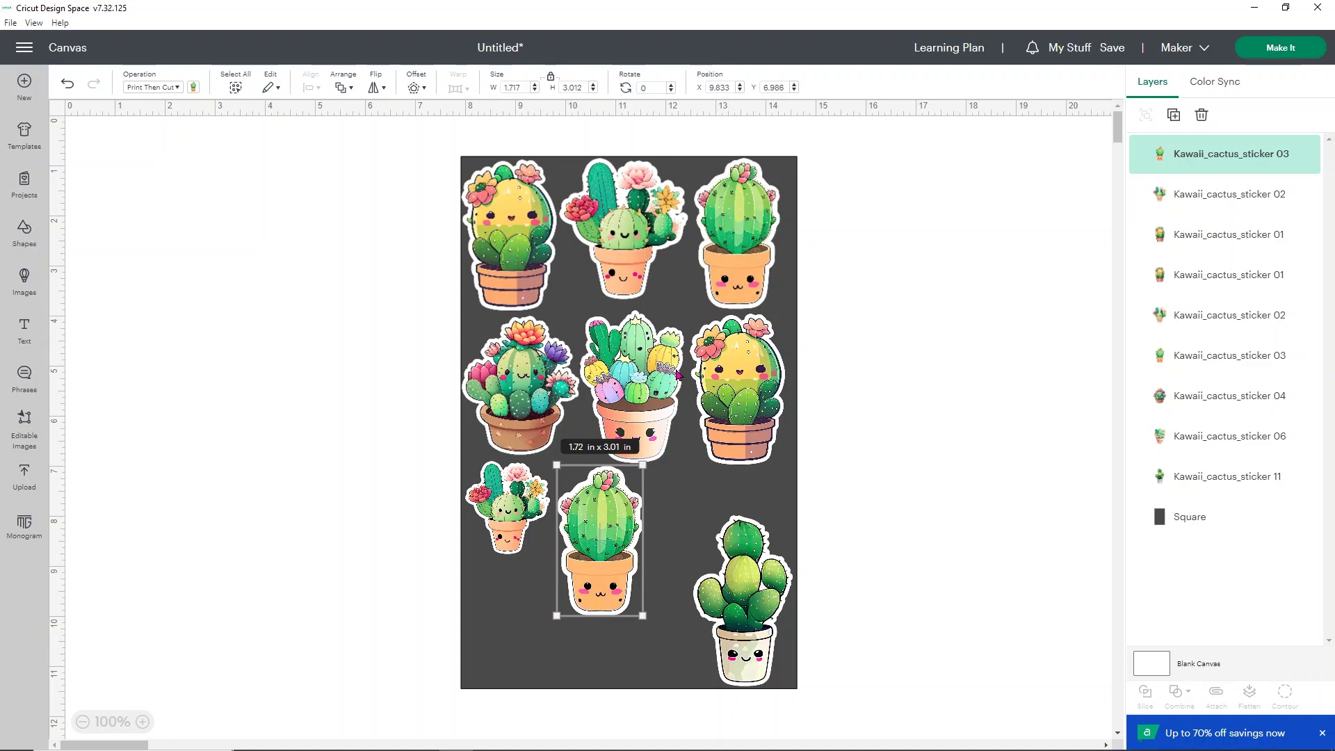
- Duplicate cactus sticker 04, place the copy in the rectangle's lower-left corner and scale it to about 2.03 x 2.4 in
click(551, 363)
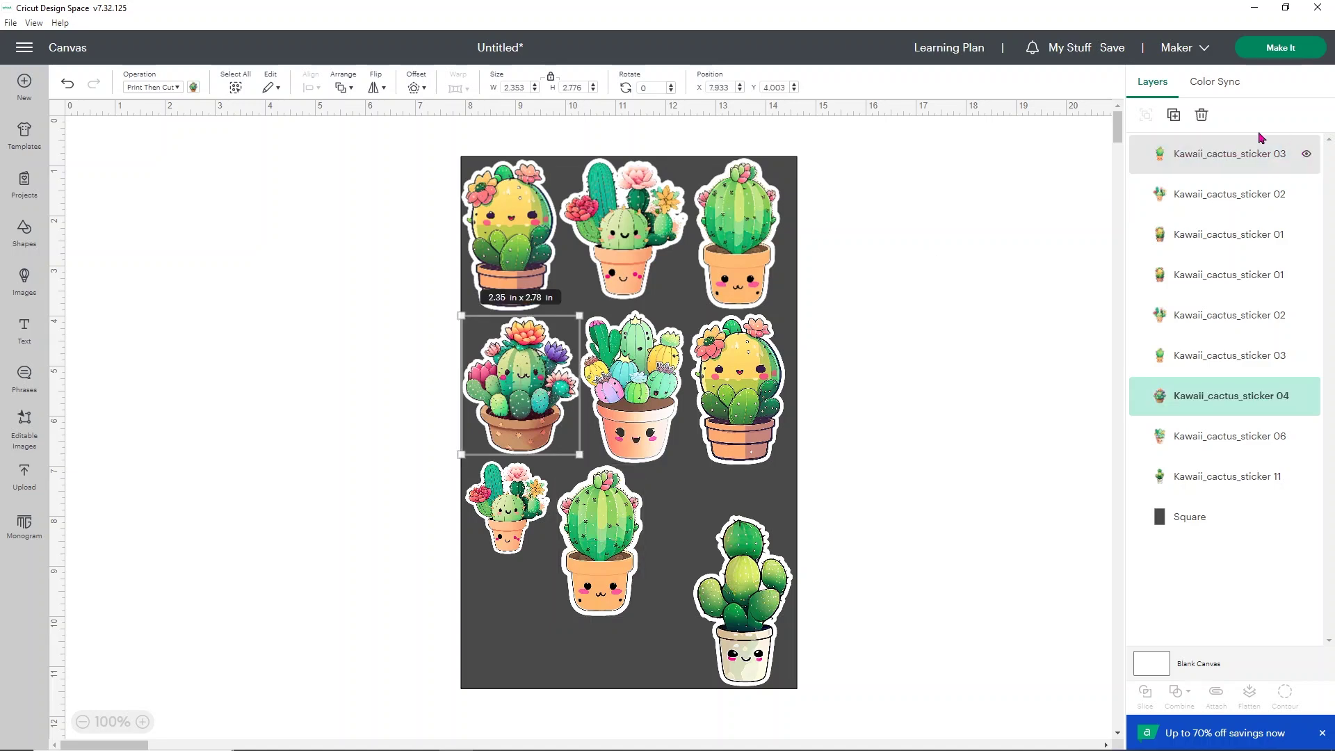
click(1174, 115)
drag(398, 480, 518, 646)
mouse_move(567, 687)
mouse_down()
mouse_move(525, 630)
mouse_move(565, 677)
mouse_up()
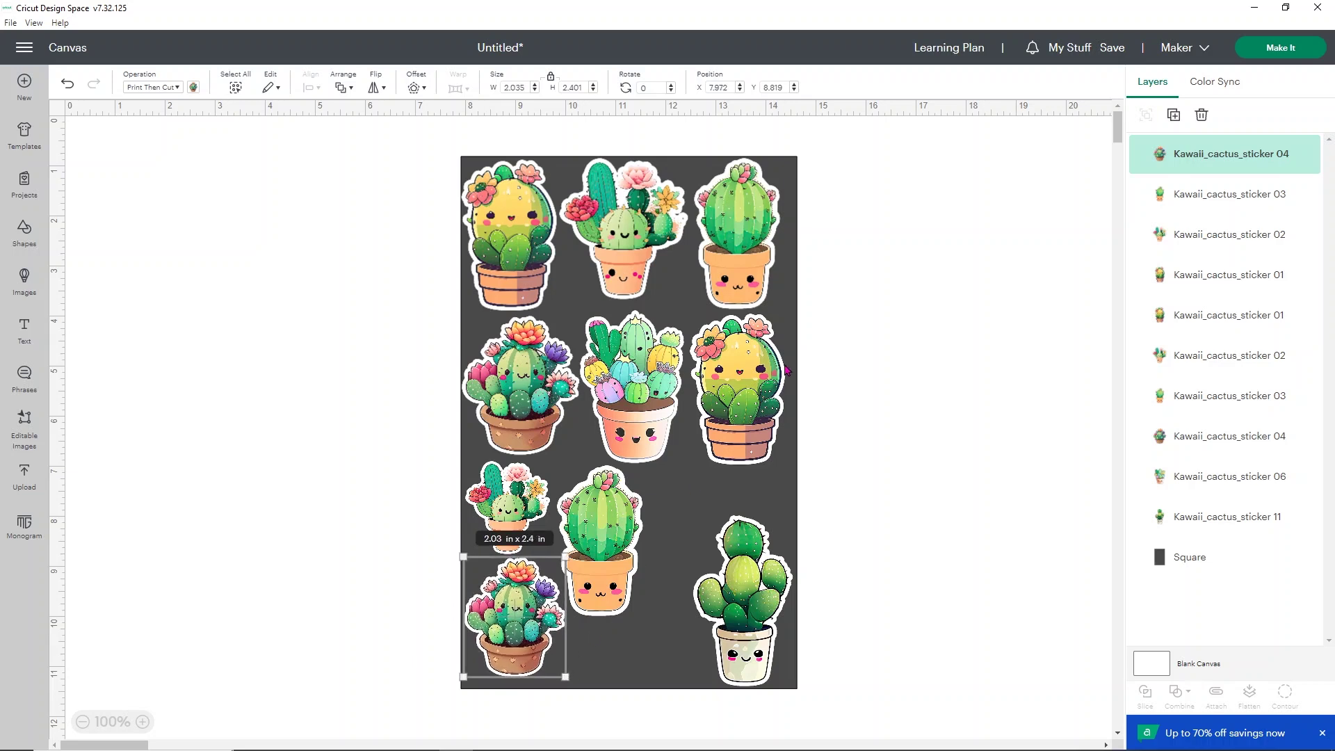
- Duplicate cactus sticker 06, place the copy right of the third-row cactus sticker 03 and shrink it to about 1.25 x 1.83 in
click(741, 389)
click(719, 224)
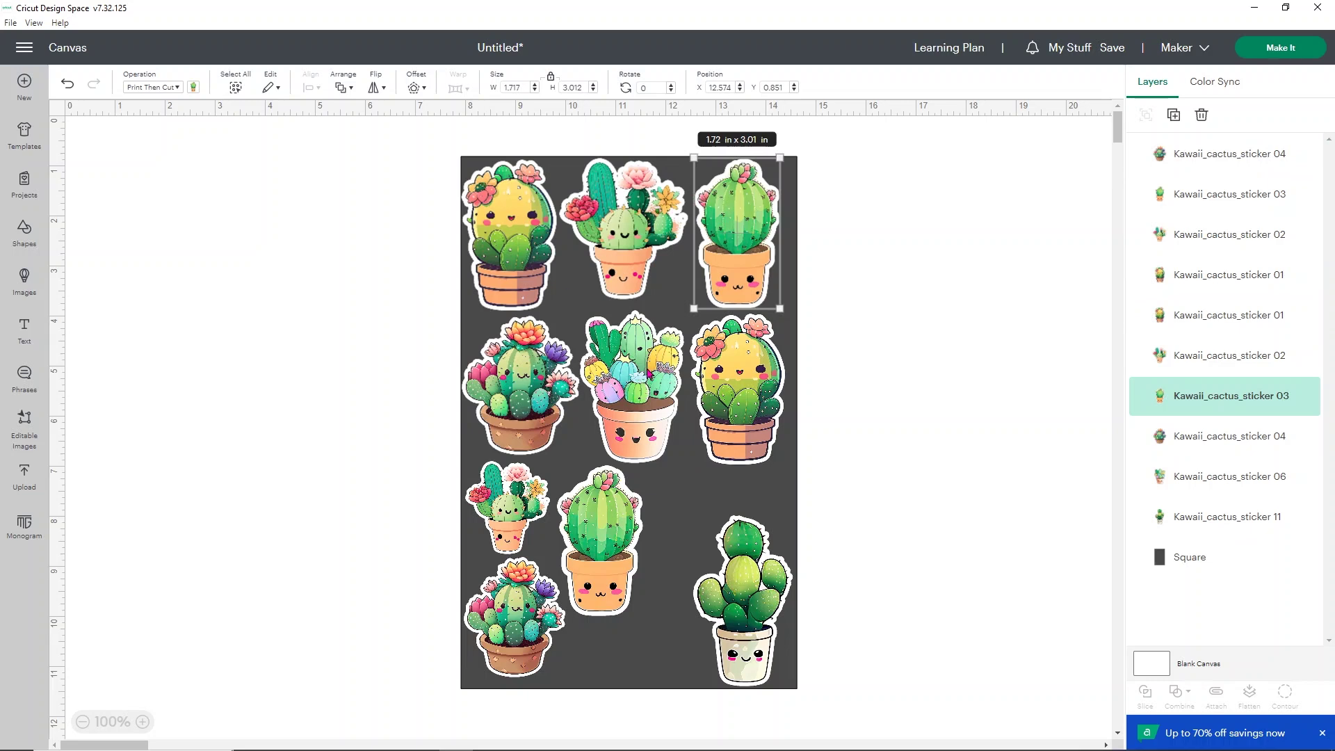
click(650, 374)
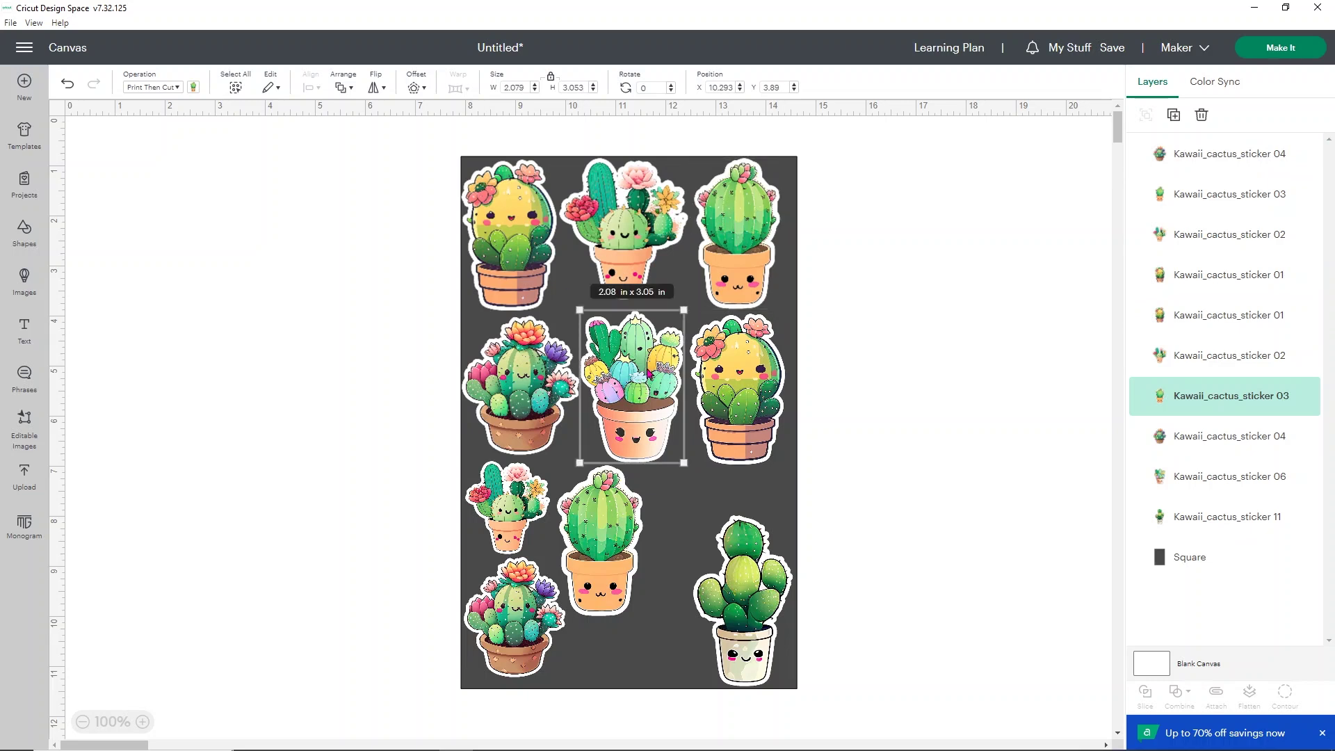
click(1175, 116)
drag(452, 515, 715, 553)
drag(727, 598, 692, 520)
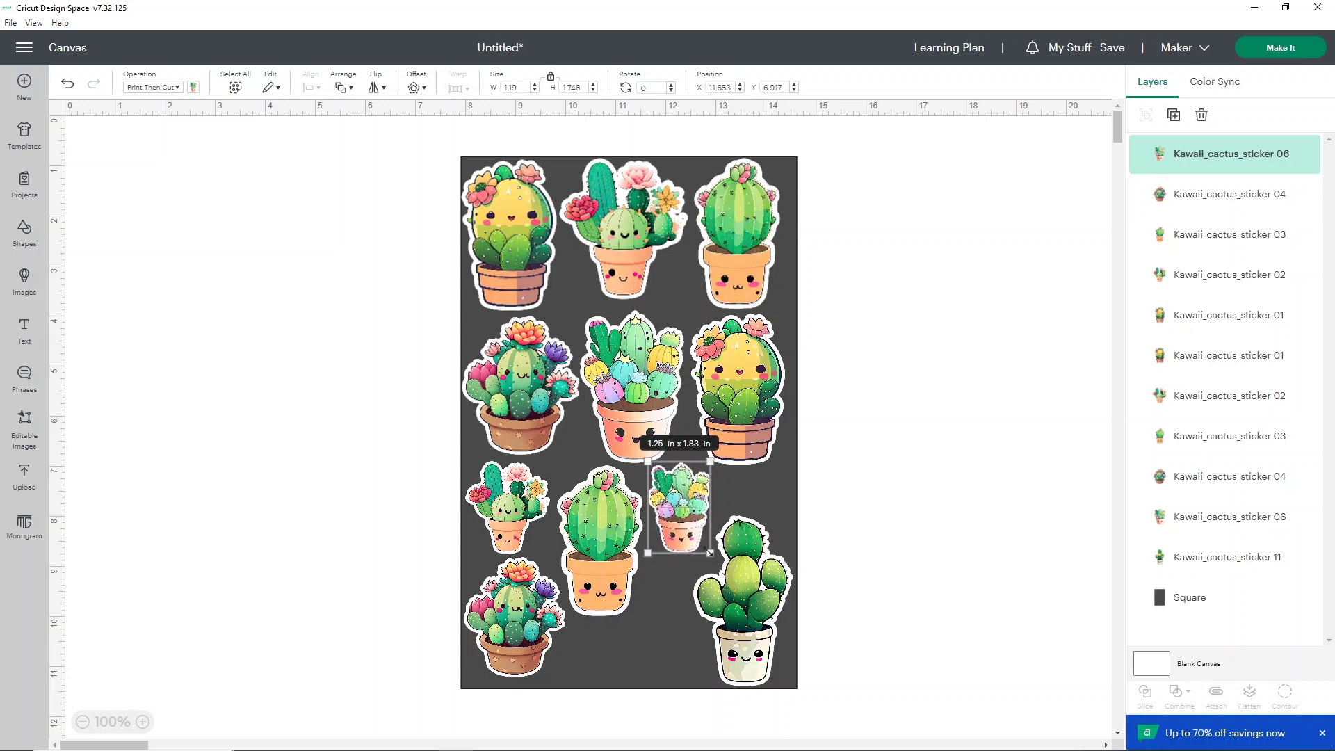
- Duplicate cactus sticker 11 and rotate the copy 90 degrees
click(735, 607)
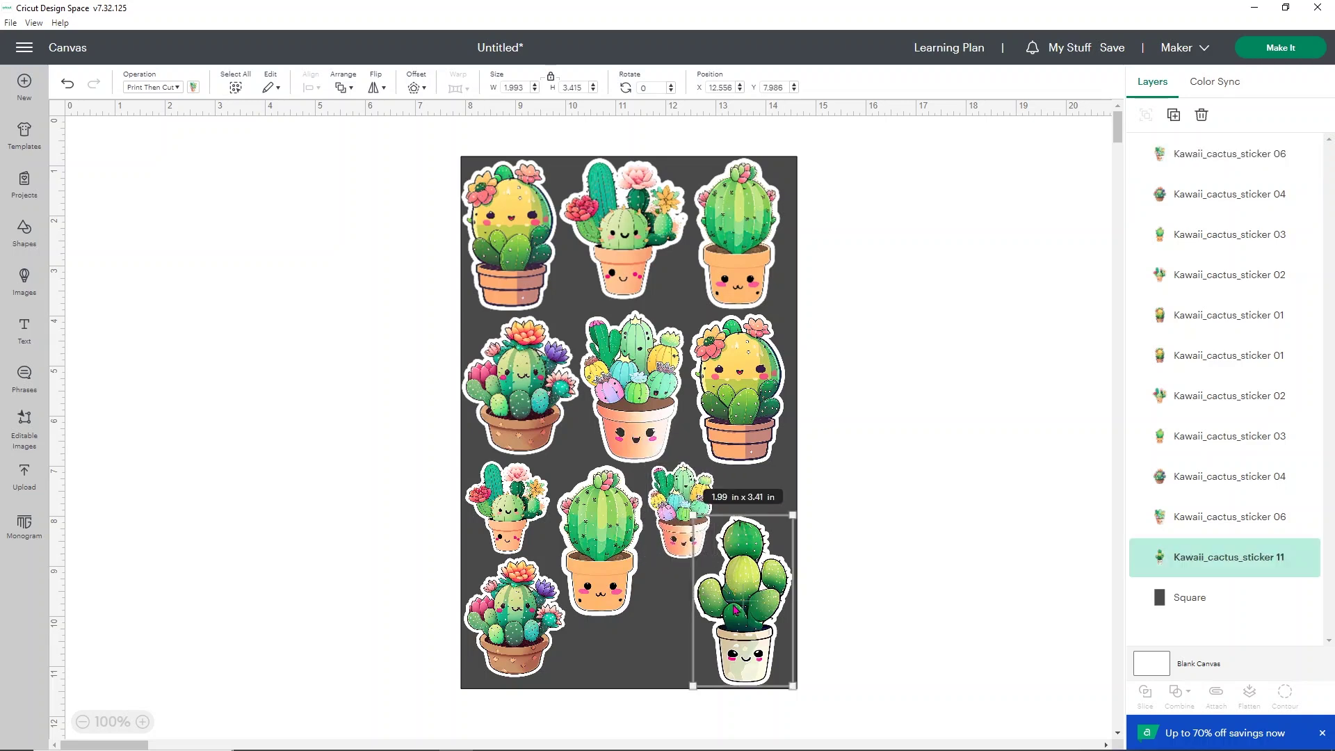
click(1175, 116)
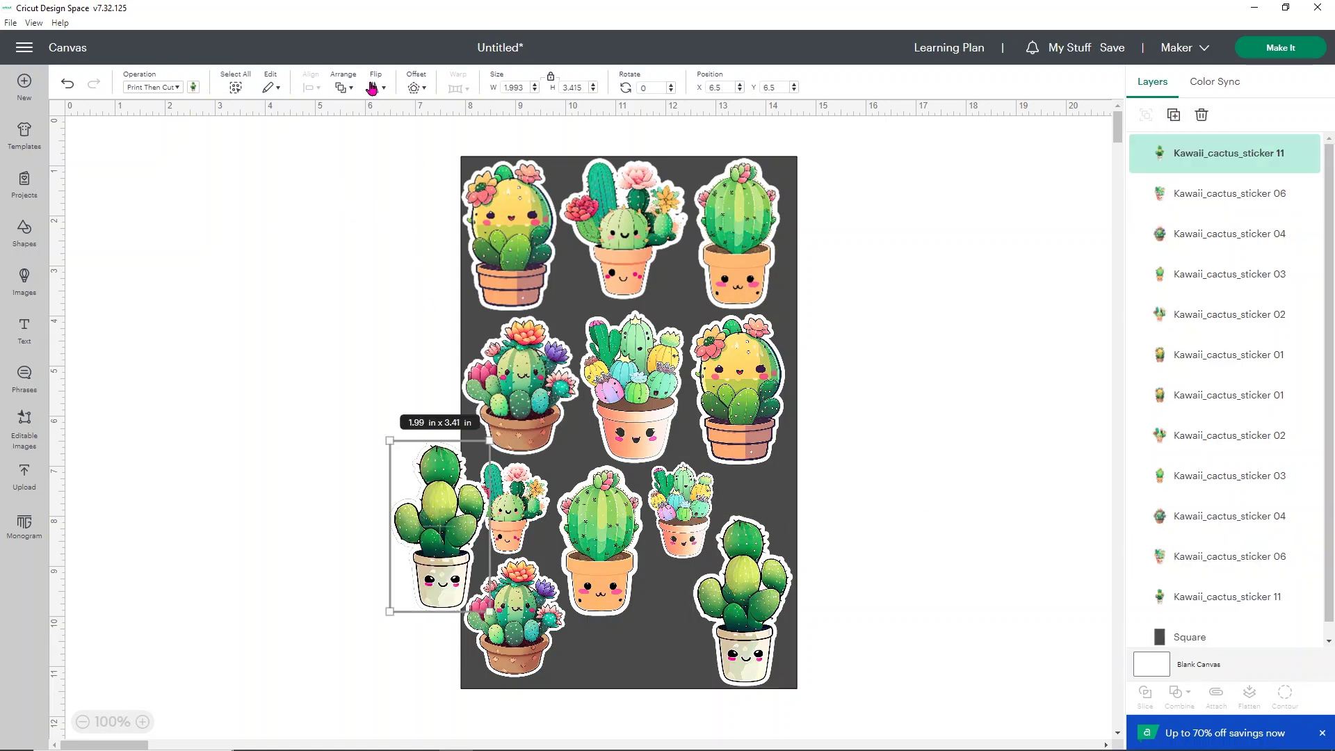
click(626, 87)
text(90)
key(Return)
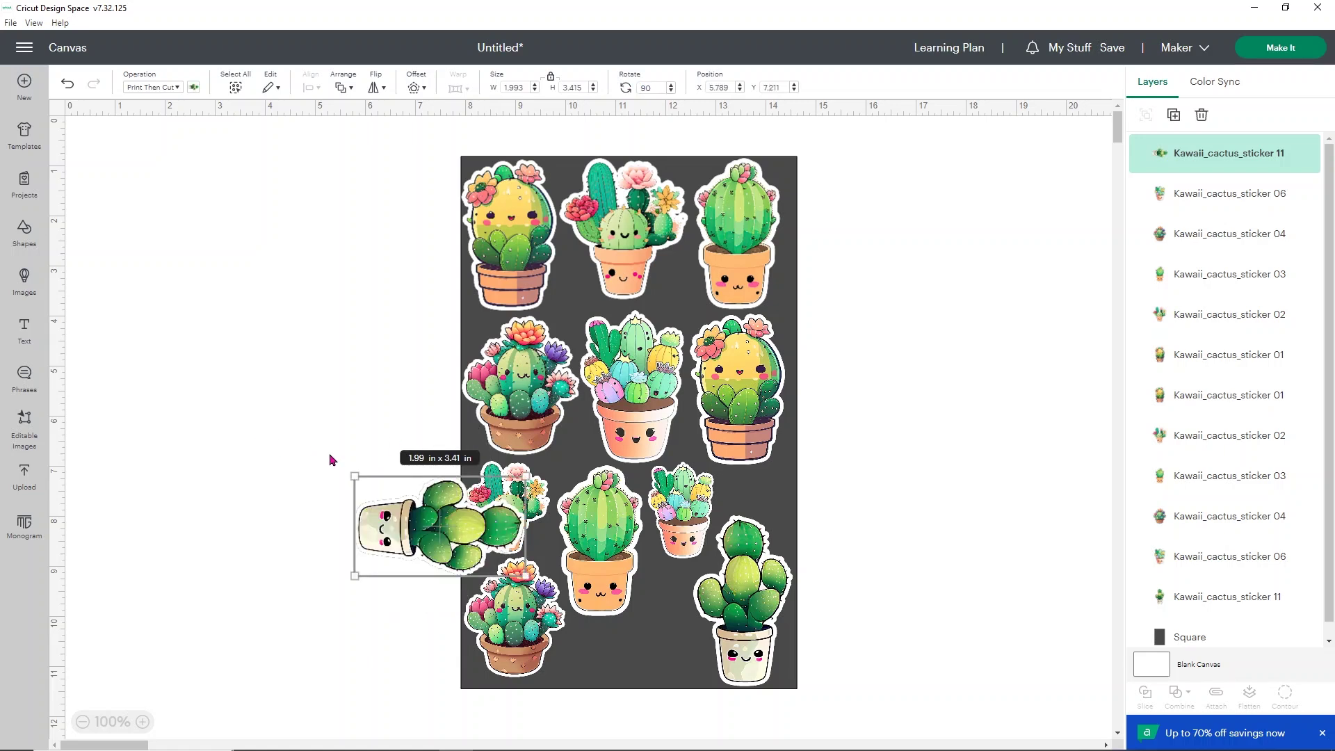
- Place the rotated cactus sticker 11 in the bottom gap between the two corner stickers and shrink it to about 1.58 x 2.70 in
click(280, 443)
drag(394, 523, 606, 648)
drag(740, 700, 642, 665)
click(870, 588)
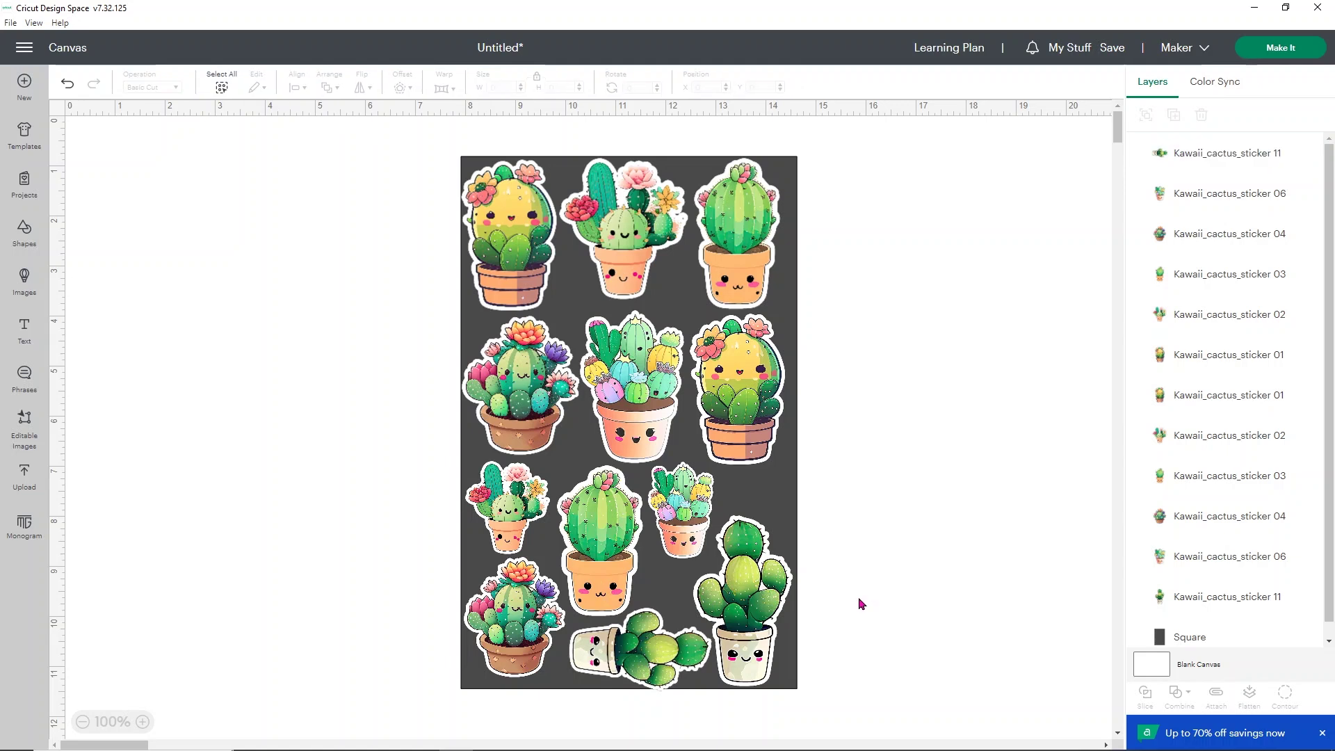
click(628, 672)
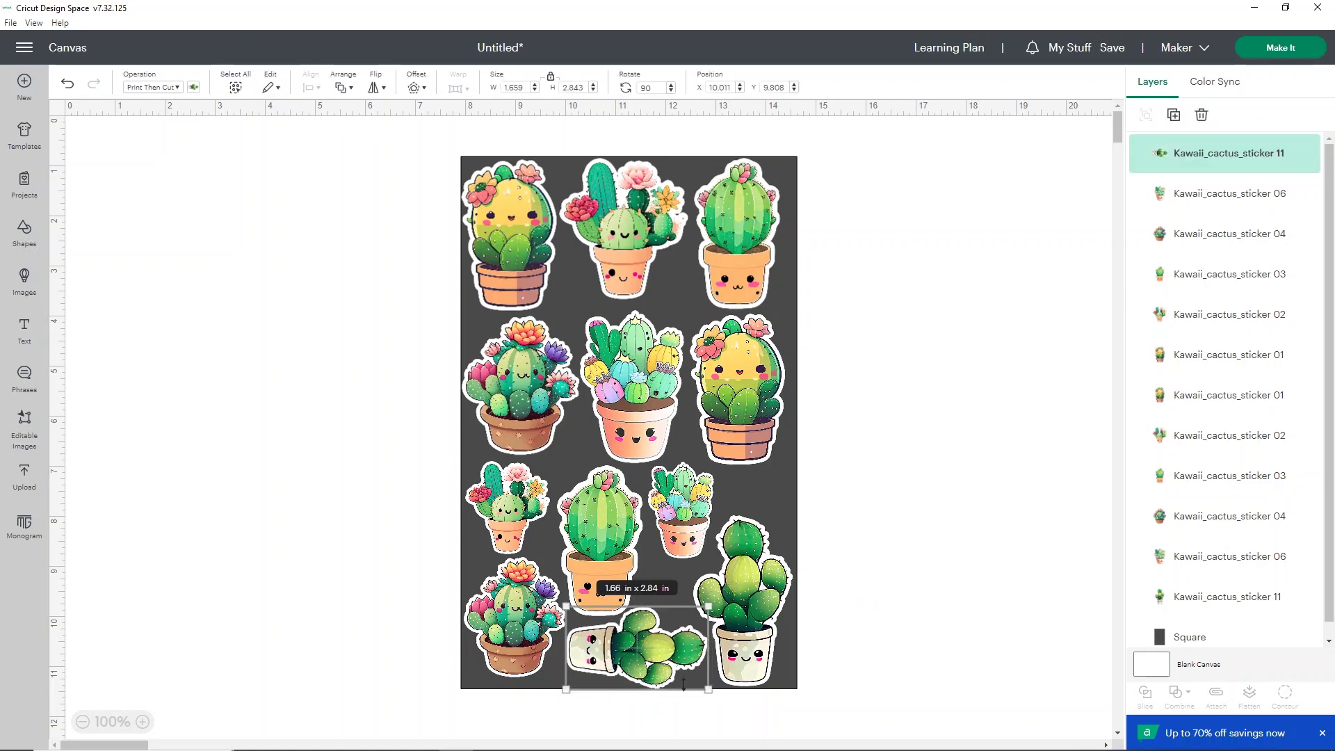
drag(716, 694, 701, 683)
drag(629, 654, 634, 656)
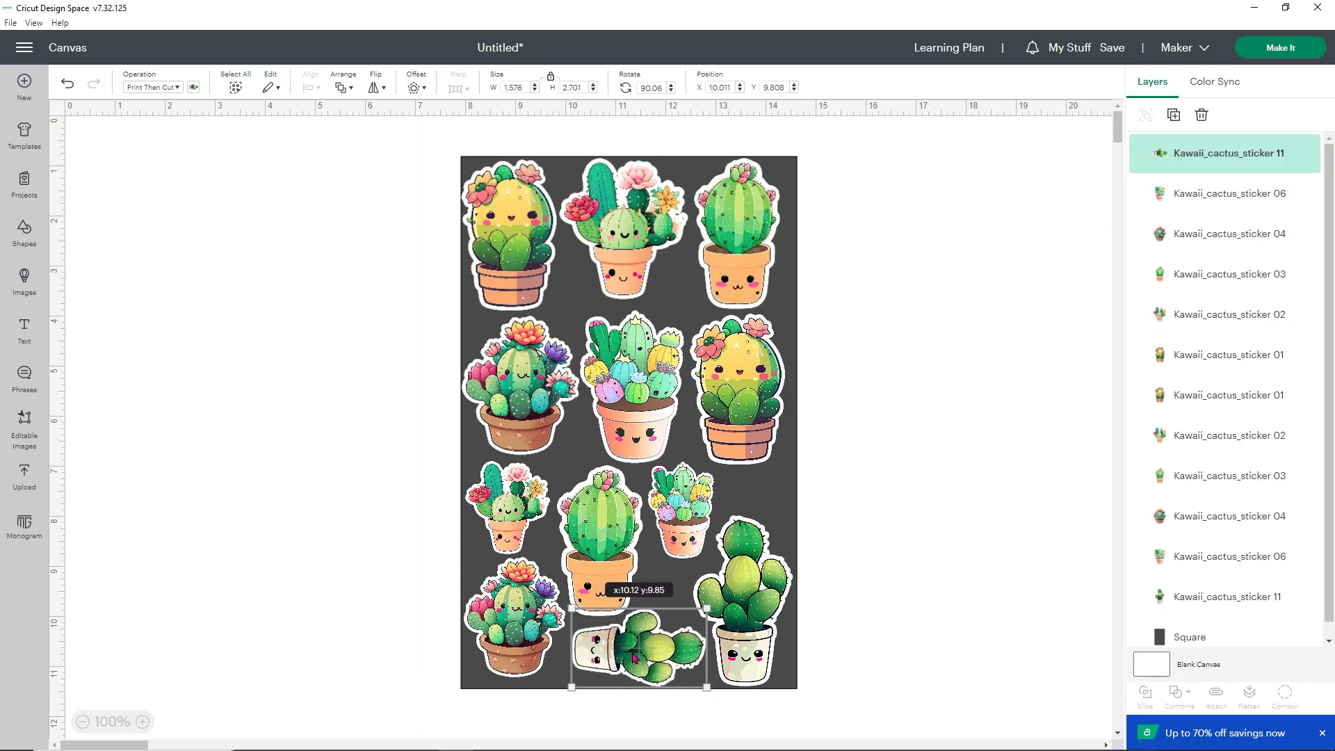
click(869, 531)
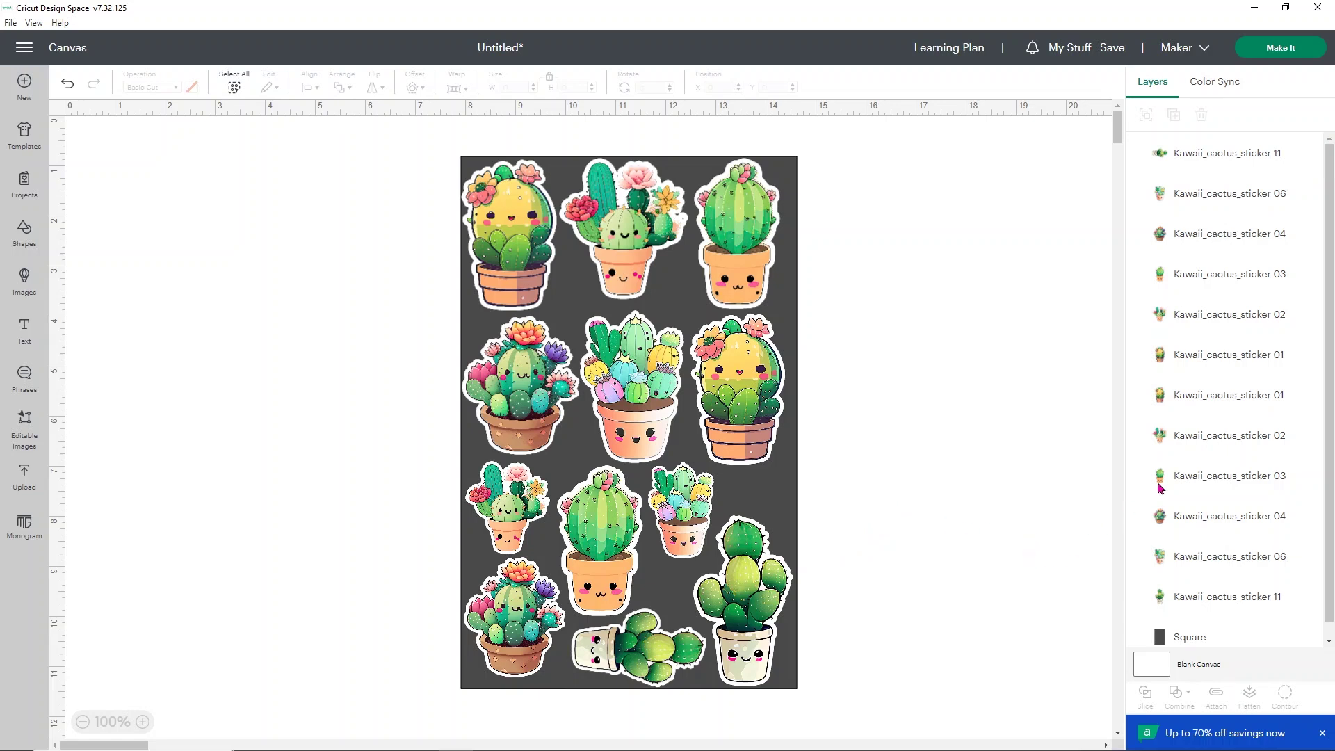
- Hide the Square template layer and set the overall height of all the cactus stickers to 10.62 in
scroll(1323, 408, down, 1)
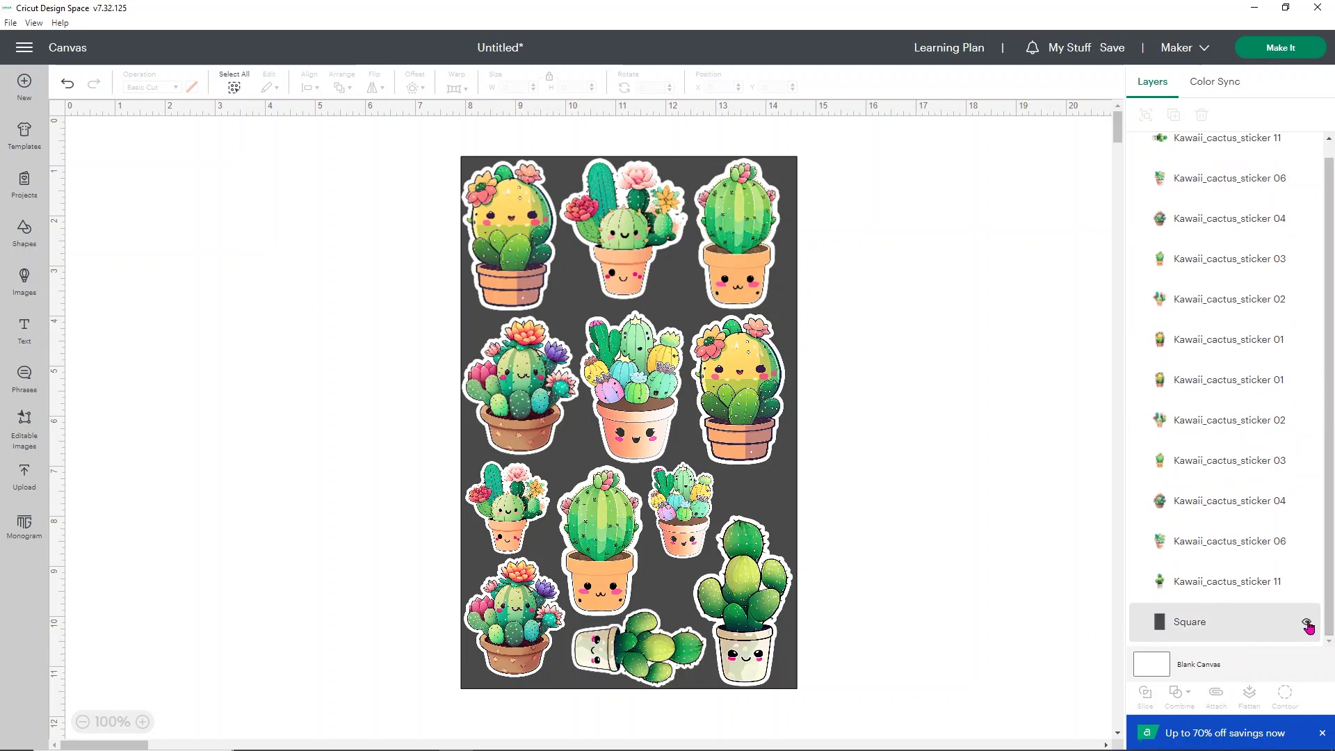
click(1307, 624)
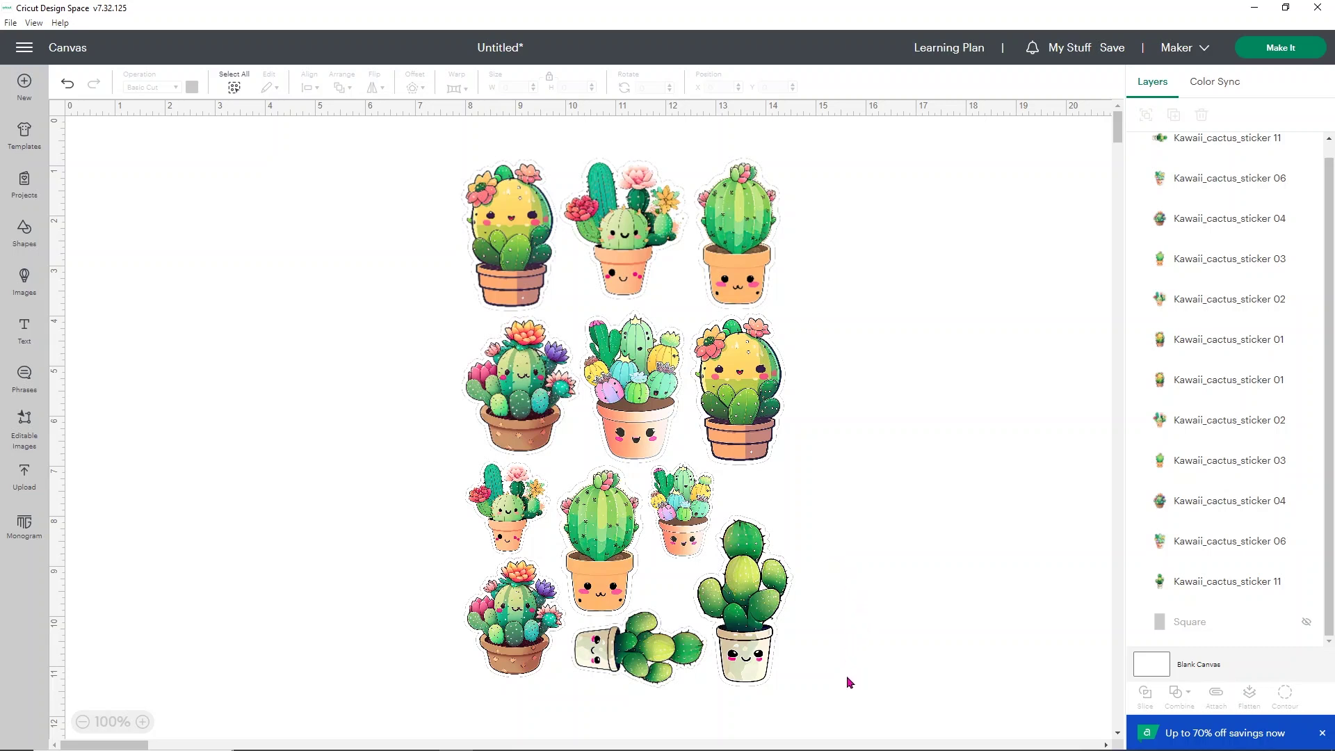
drag(848, 699, 367, 165)
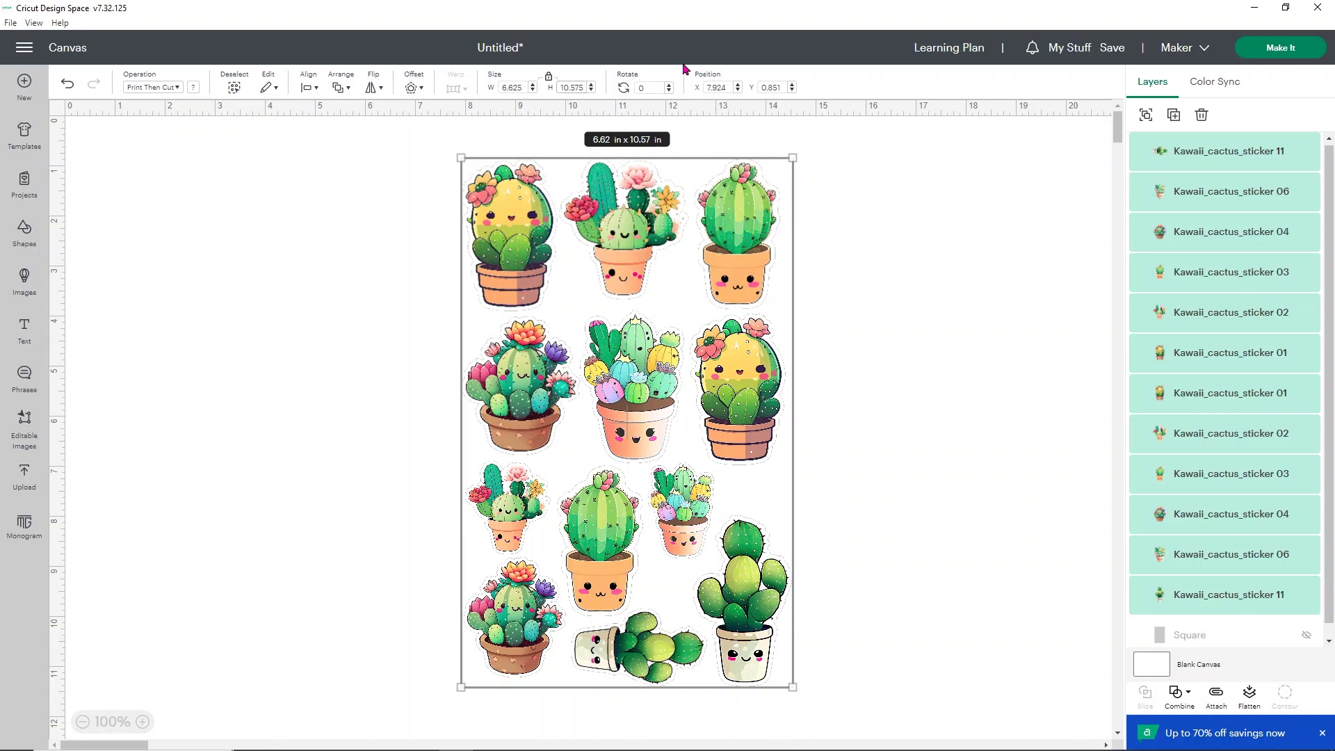
text(.6)
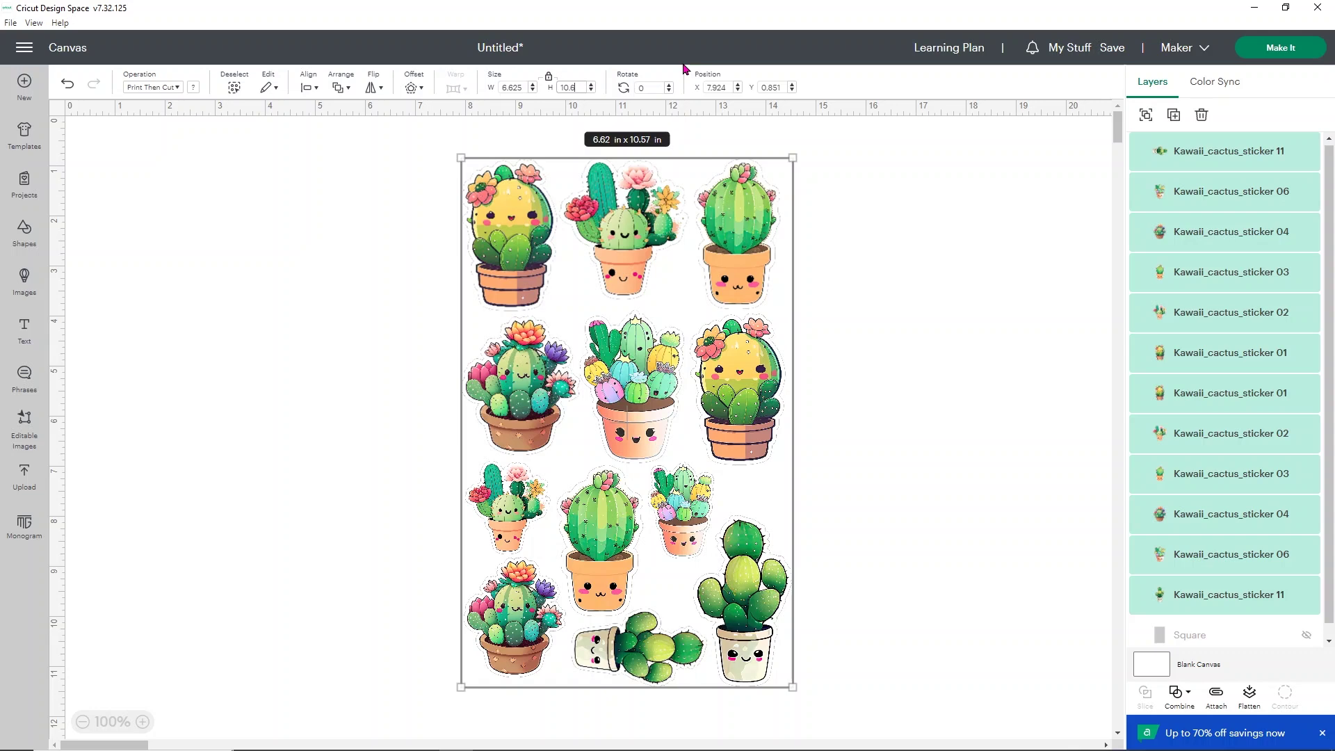
text(2)
key(Return)
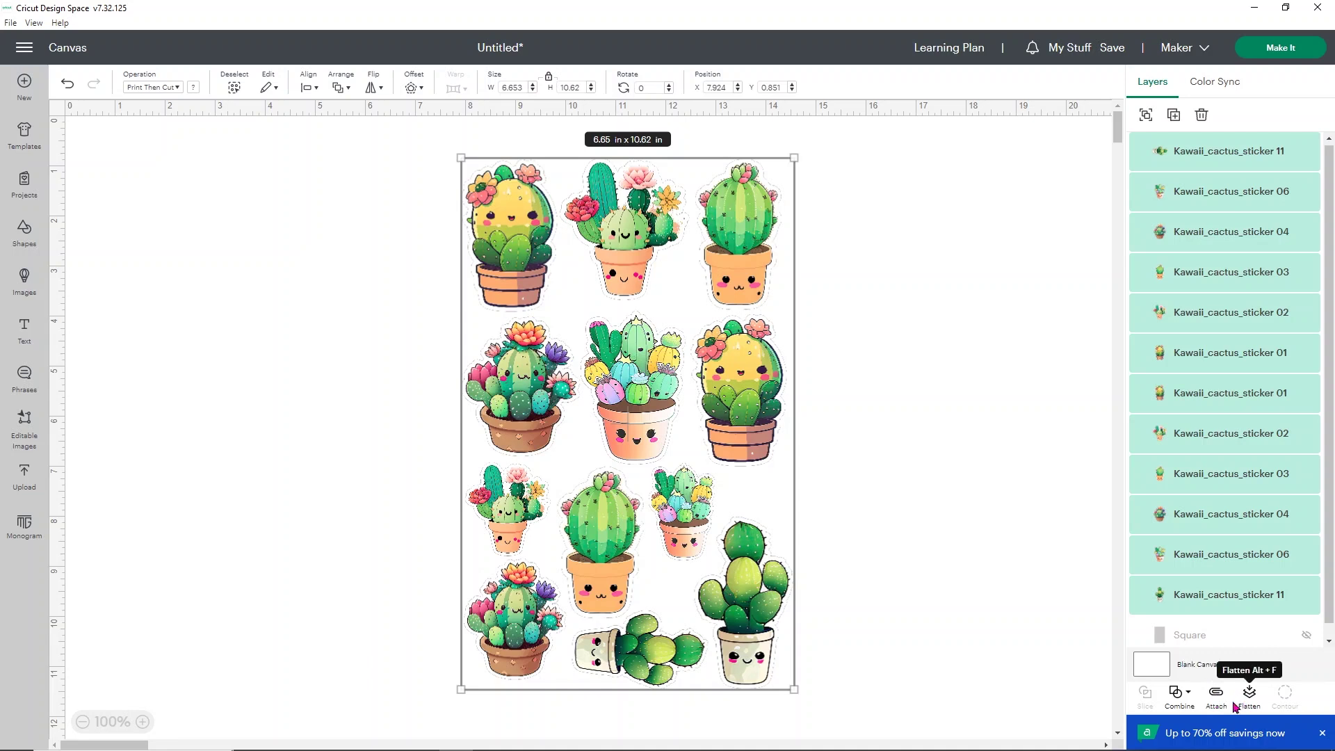
- Attach all the cactus stickers into one group and open the group's size warning
click(1210, 703)
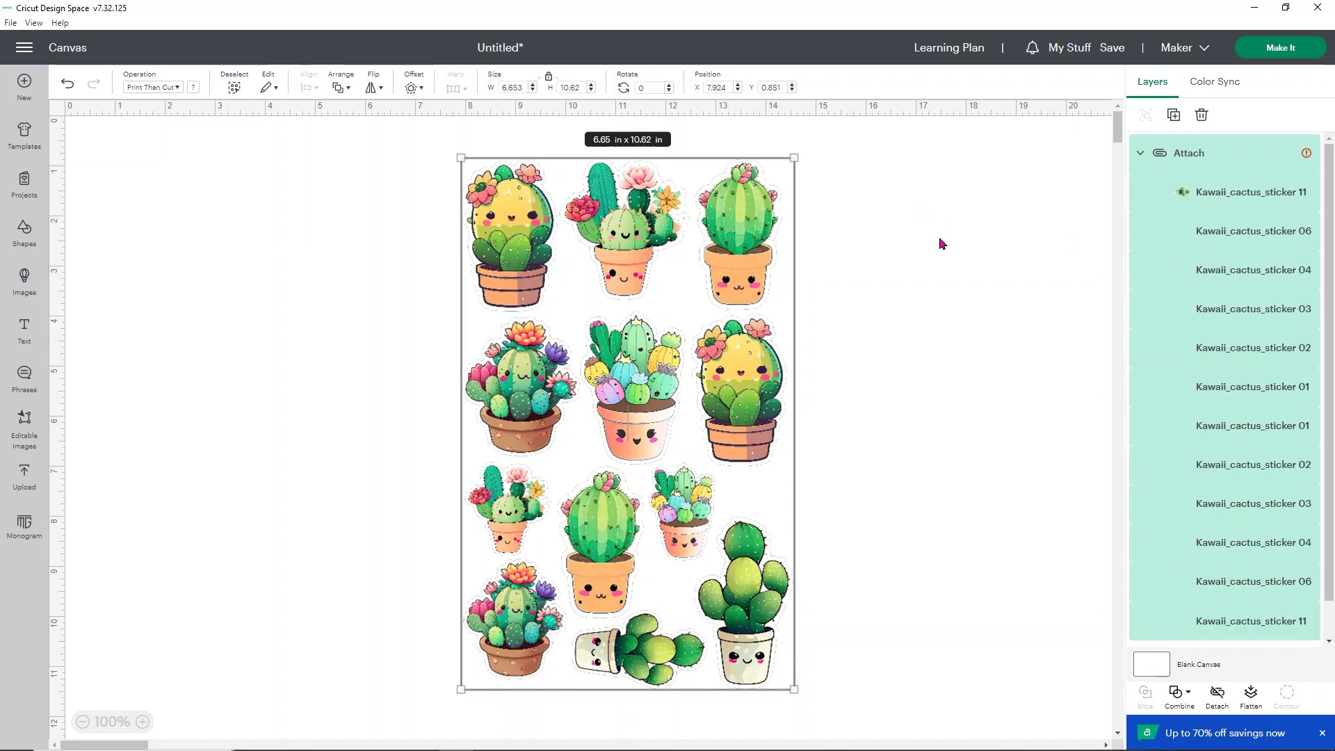
click(1307, 155)
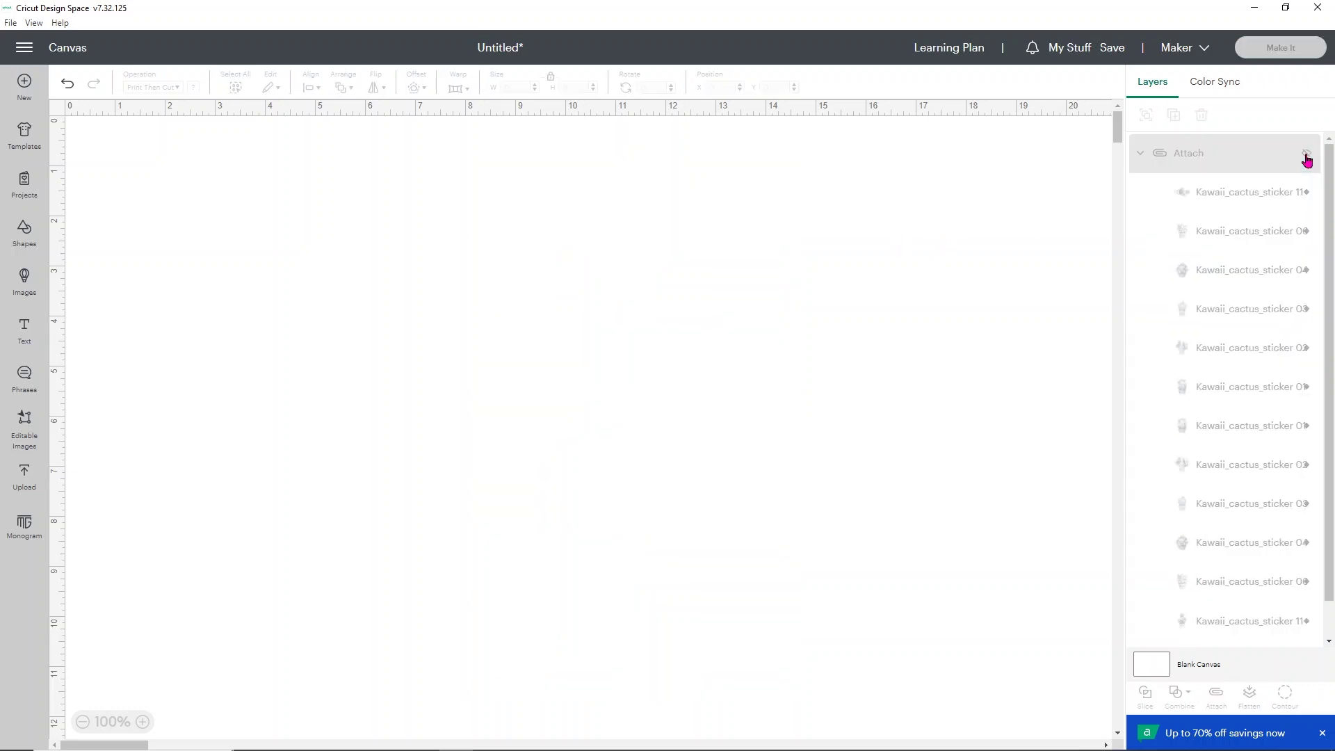
click(1305, 154)
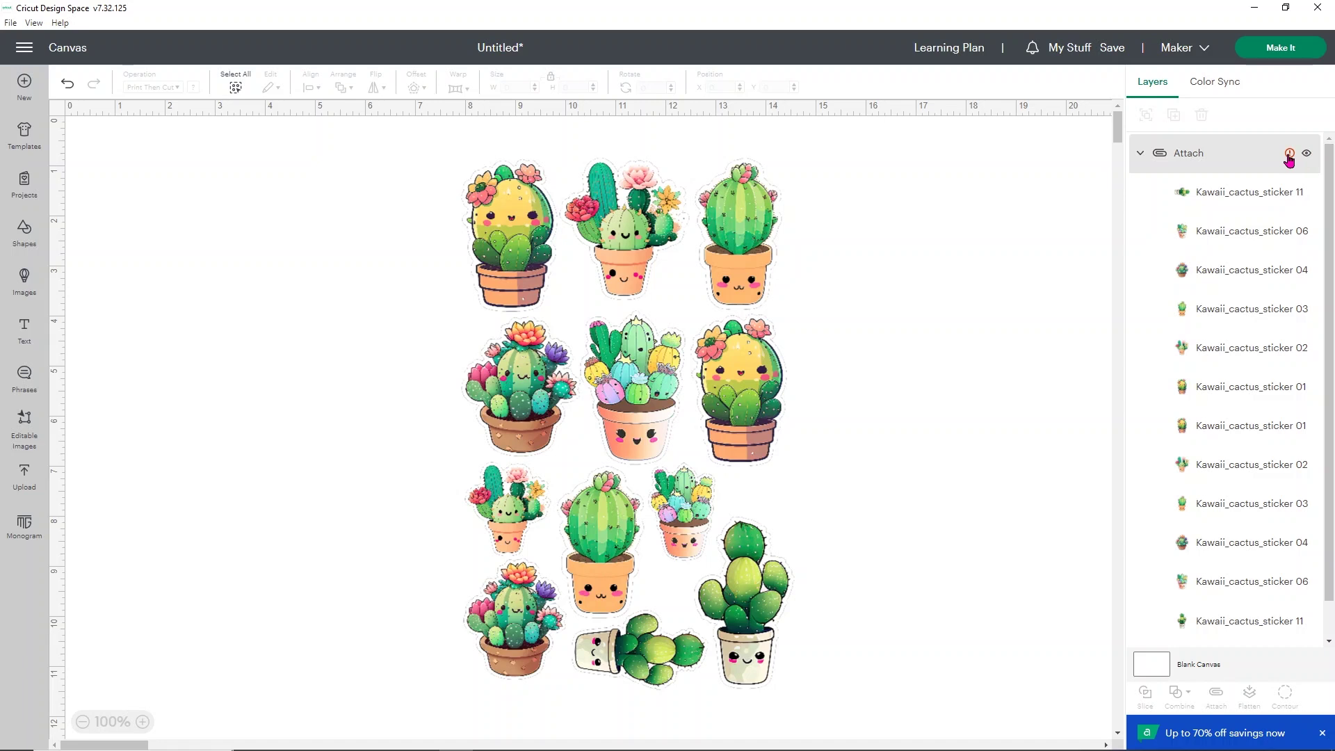
click(1289, 156)
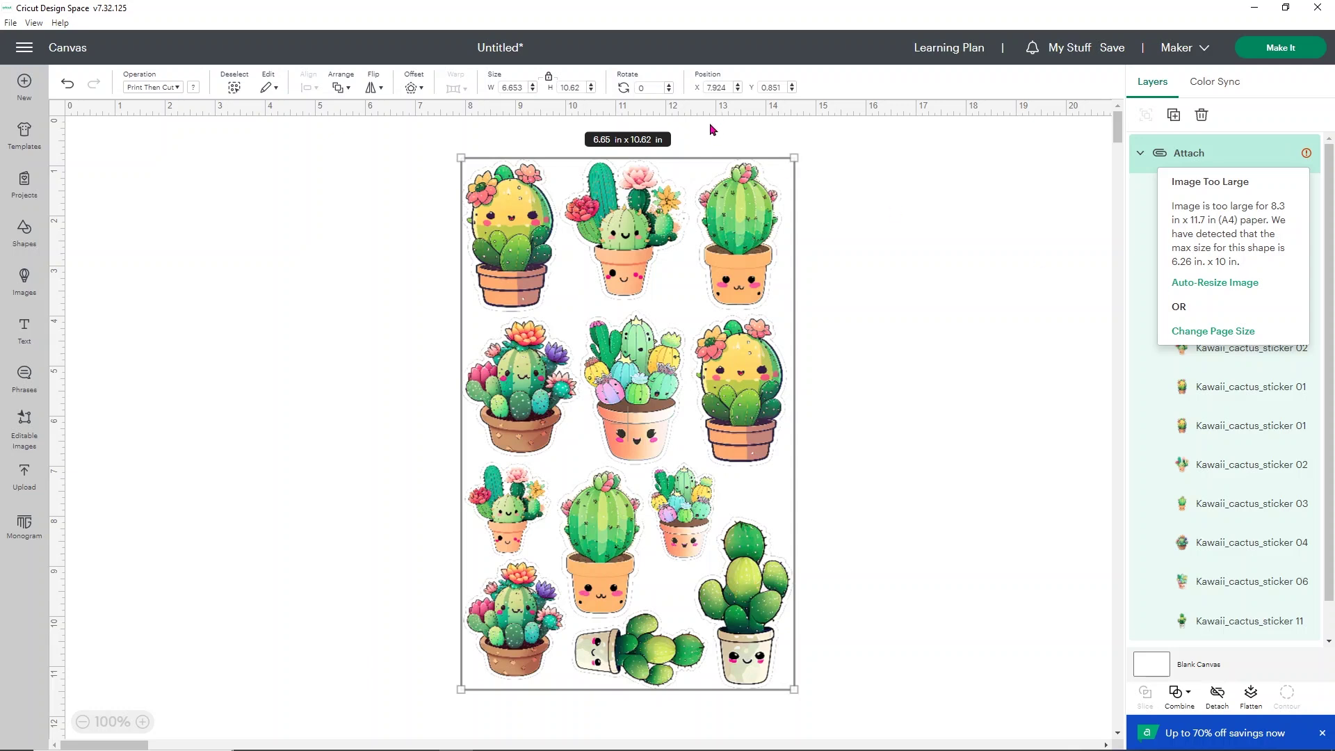
- Resize the attached sticker group proportionally to a height of 10 in
click(580, 87)
key(BackSpace)
key(BackSpace)
key(BackSpace)
key(Return)
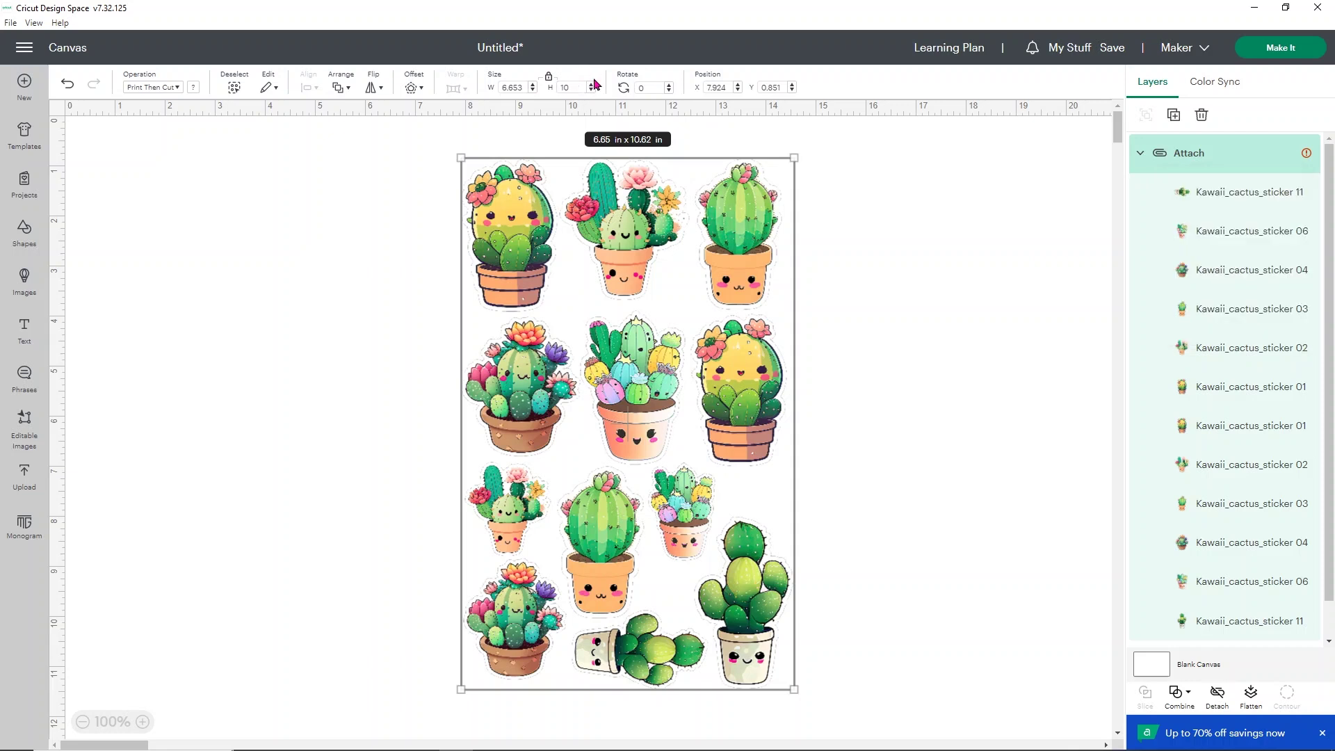
click(841, 277)
click(741, 303)
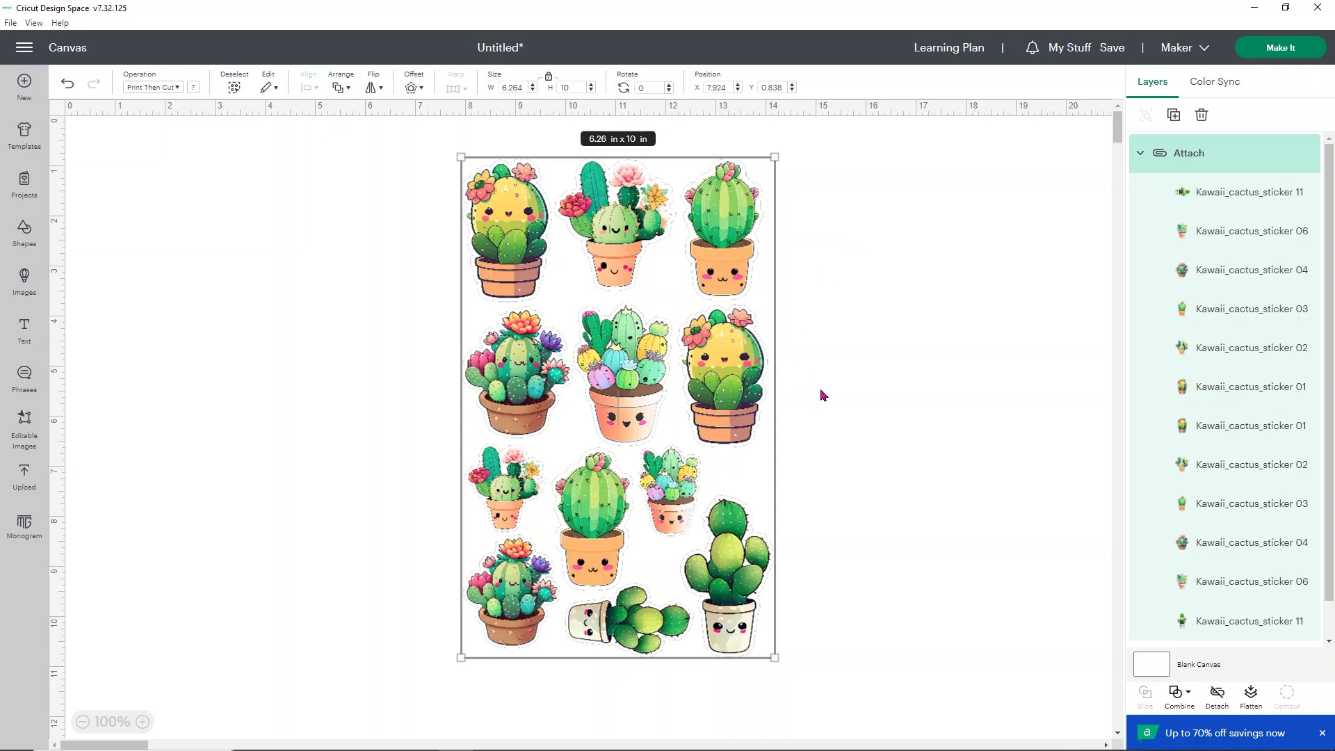
click(857, 420)
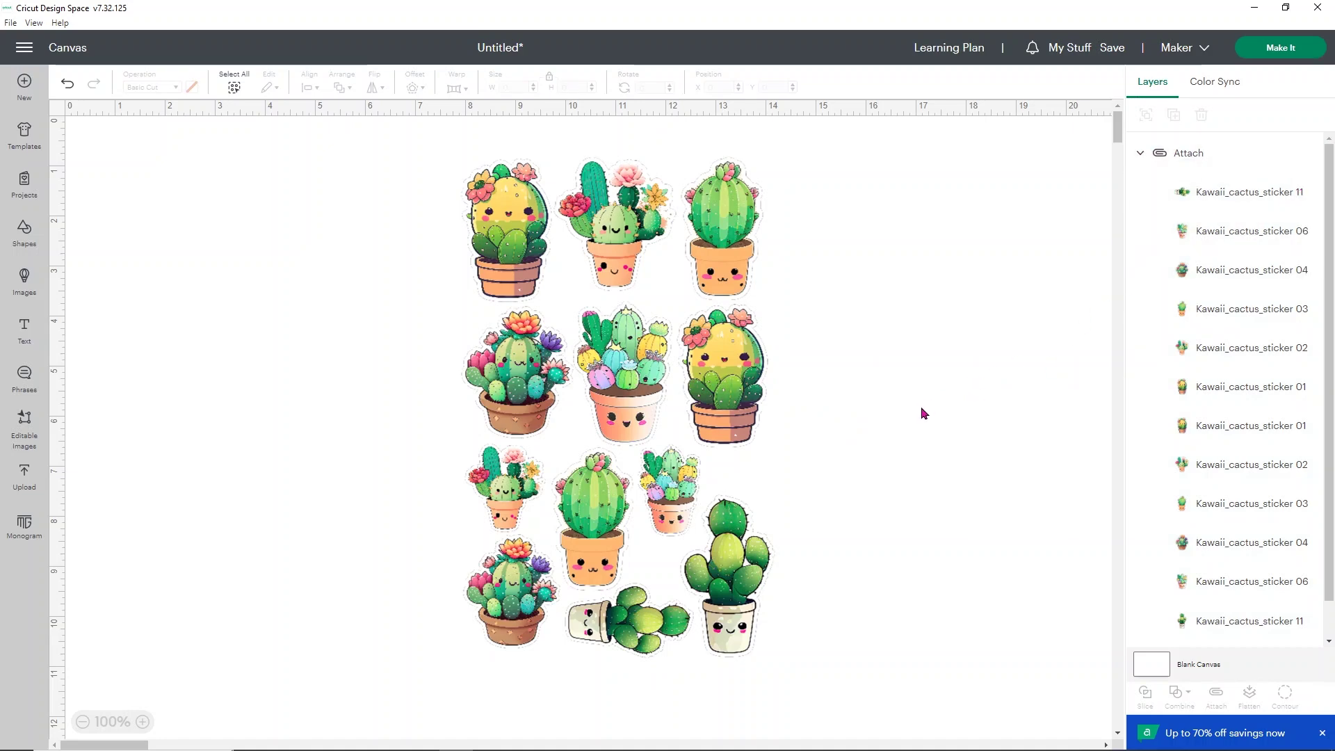
- Save the project with the title "Holo cacti"
scroll(922, 410, down, 3)
scroll(922, 411, up, 3)
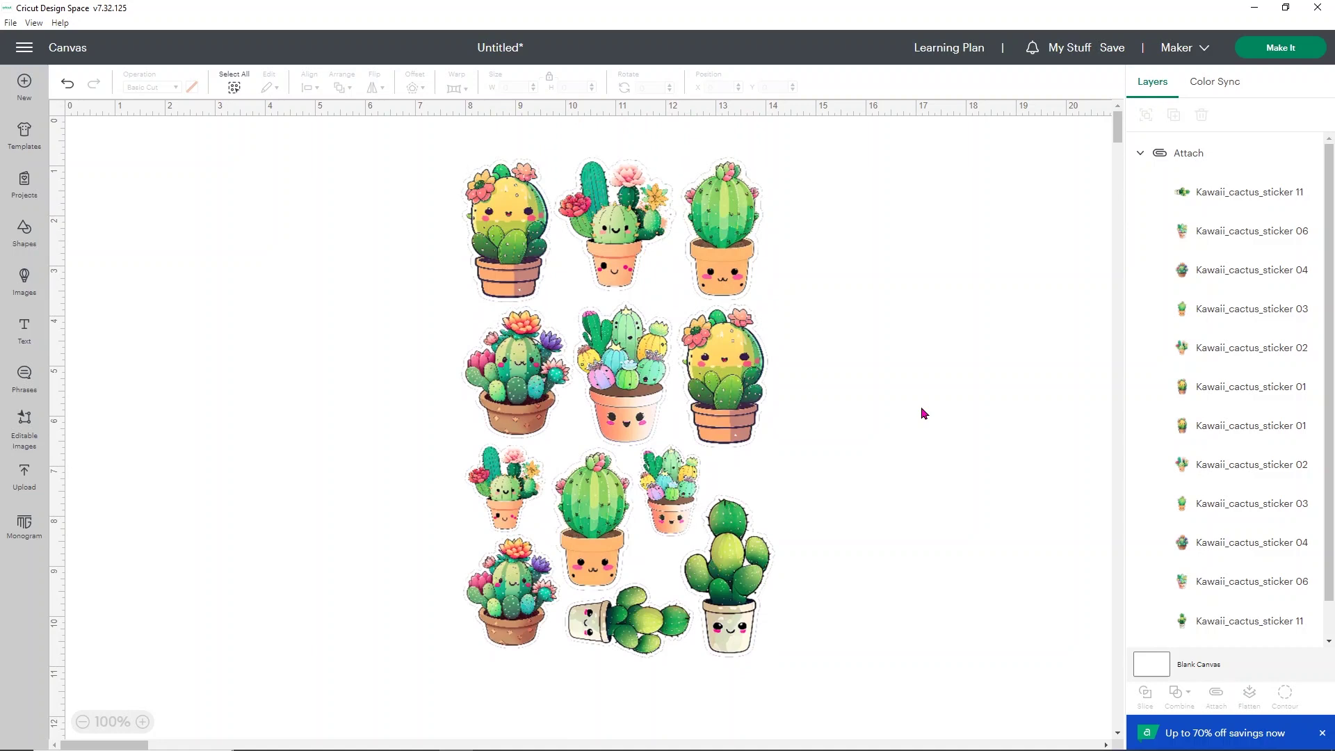
click(1111, 48)
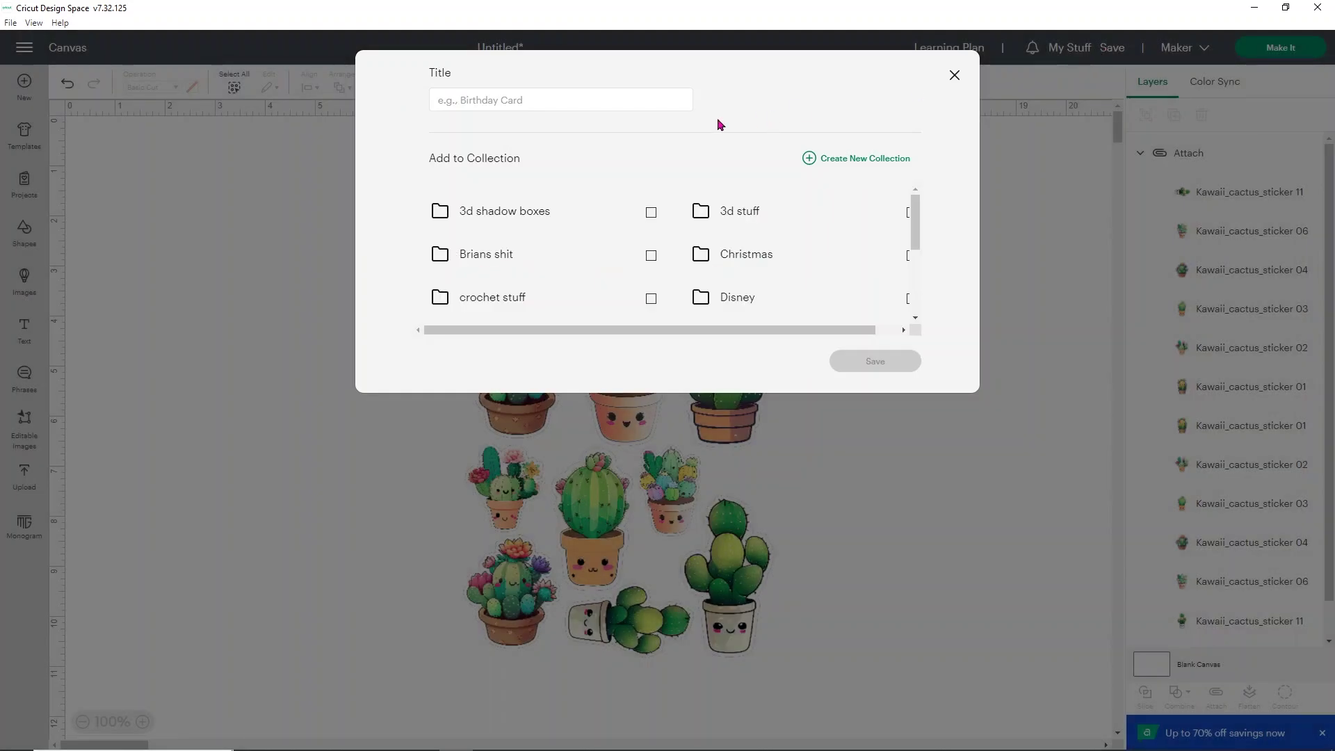
click(673, 106)
text(Holo cacti)
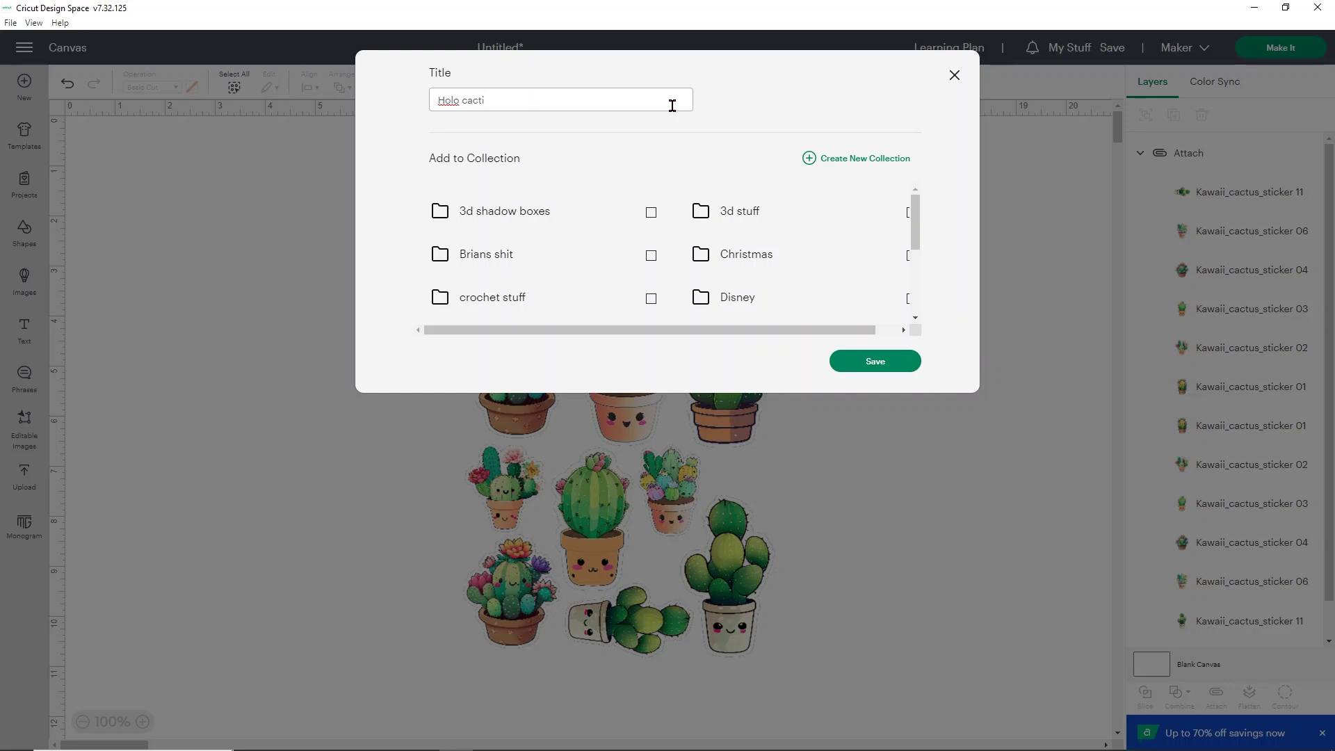
click(882, 361)
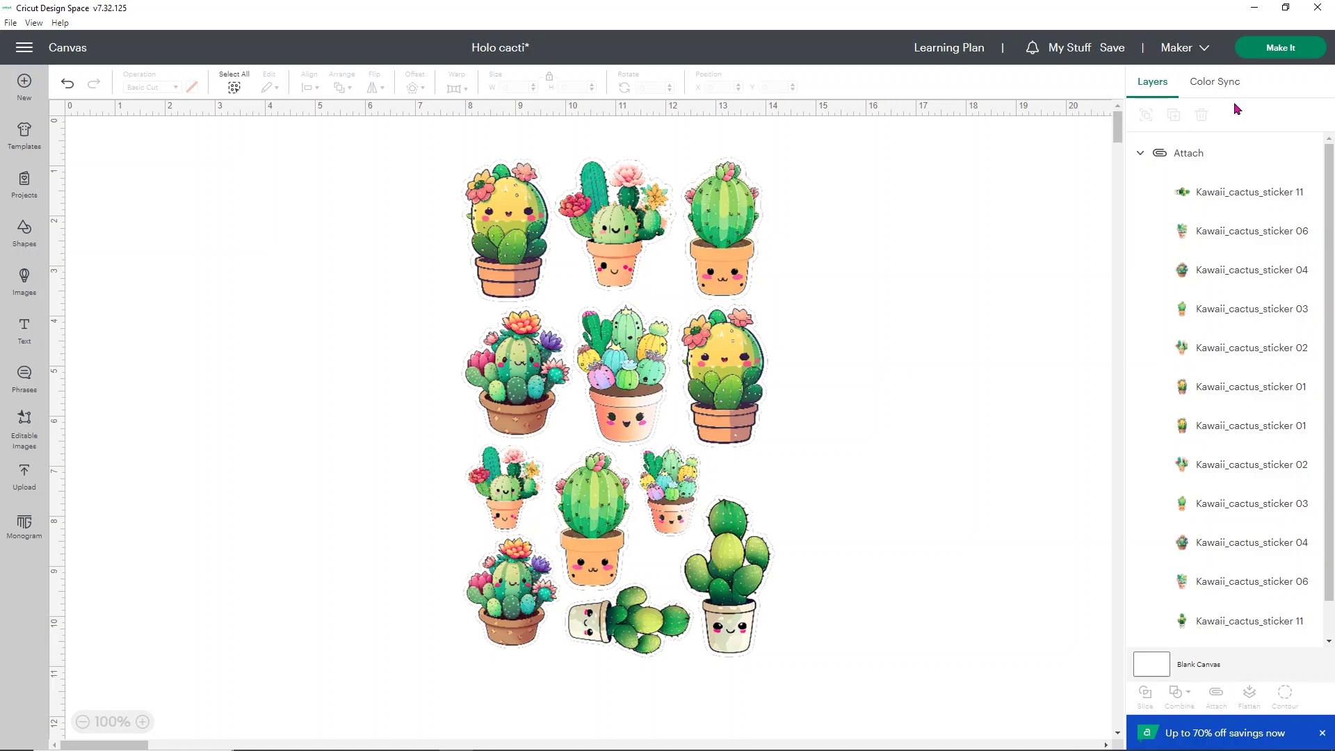
- Send the sticker sheet to the mat preview and continue to the print and cut stage
click(1293, 57)
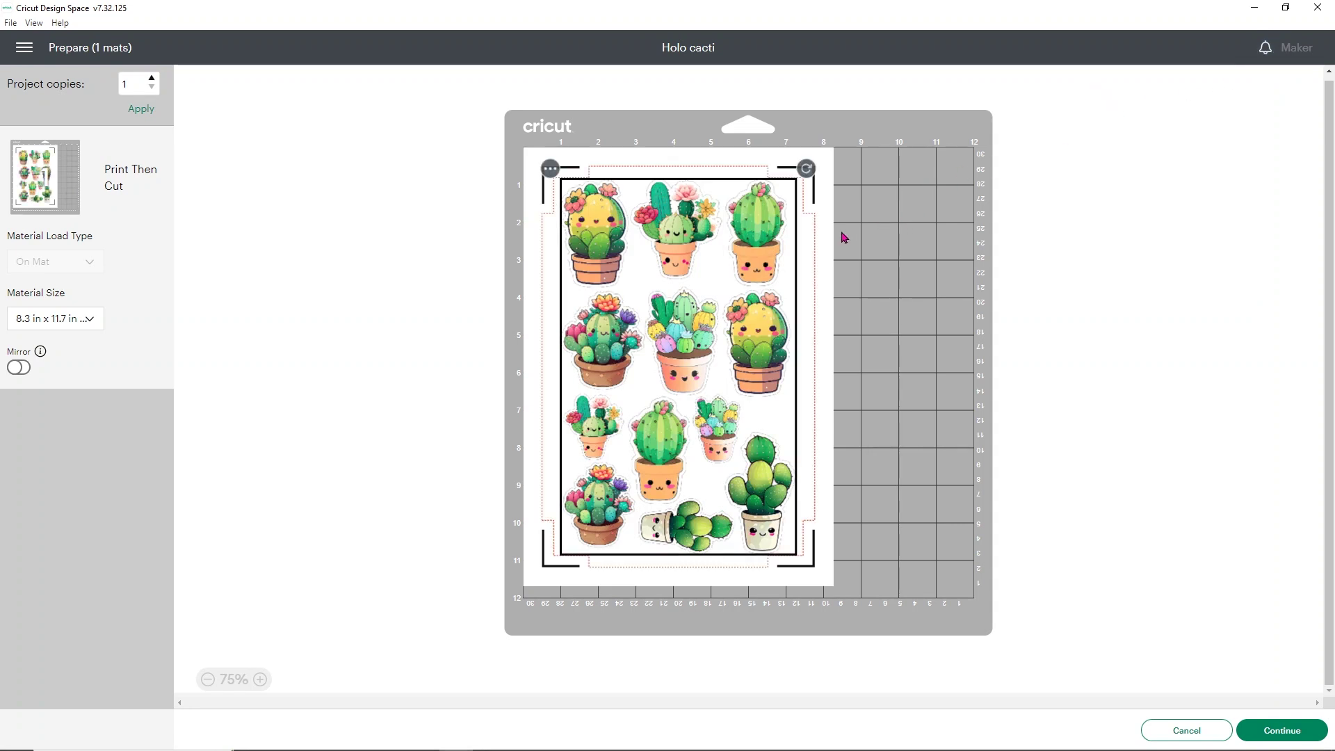
click(480, 251)
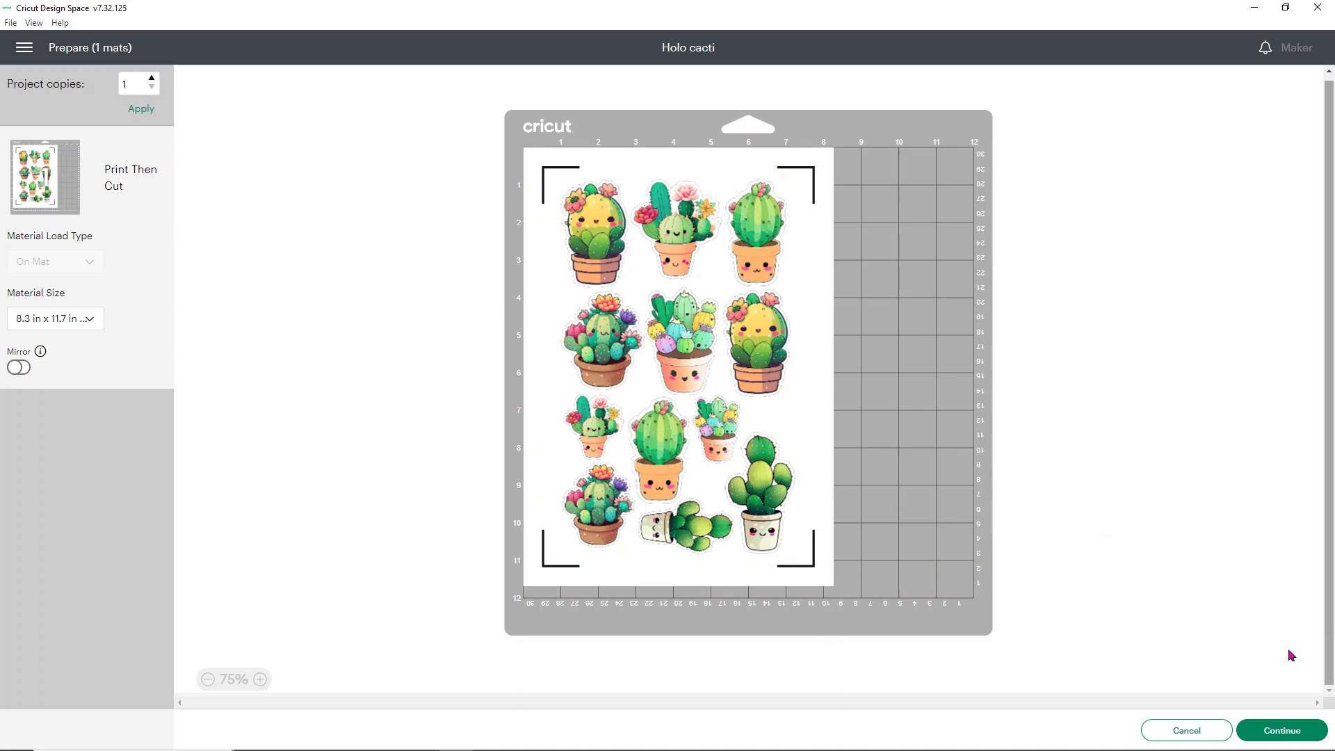
click(1269, 731)
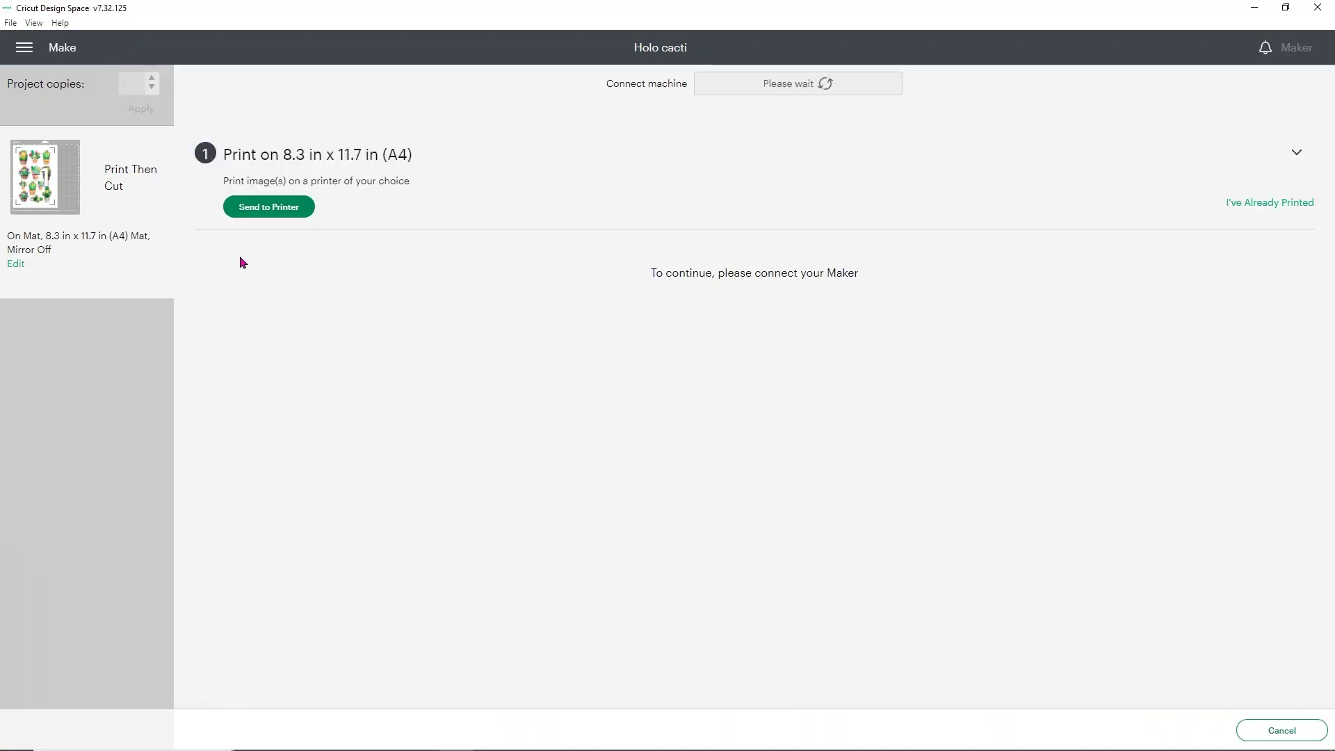
- Print the sheet on the ET-2720 Series(Network) printer with Use System Dialog turned on
click(285, 216)
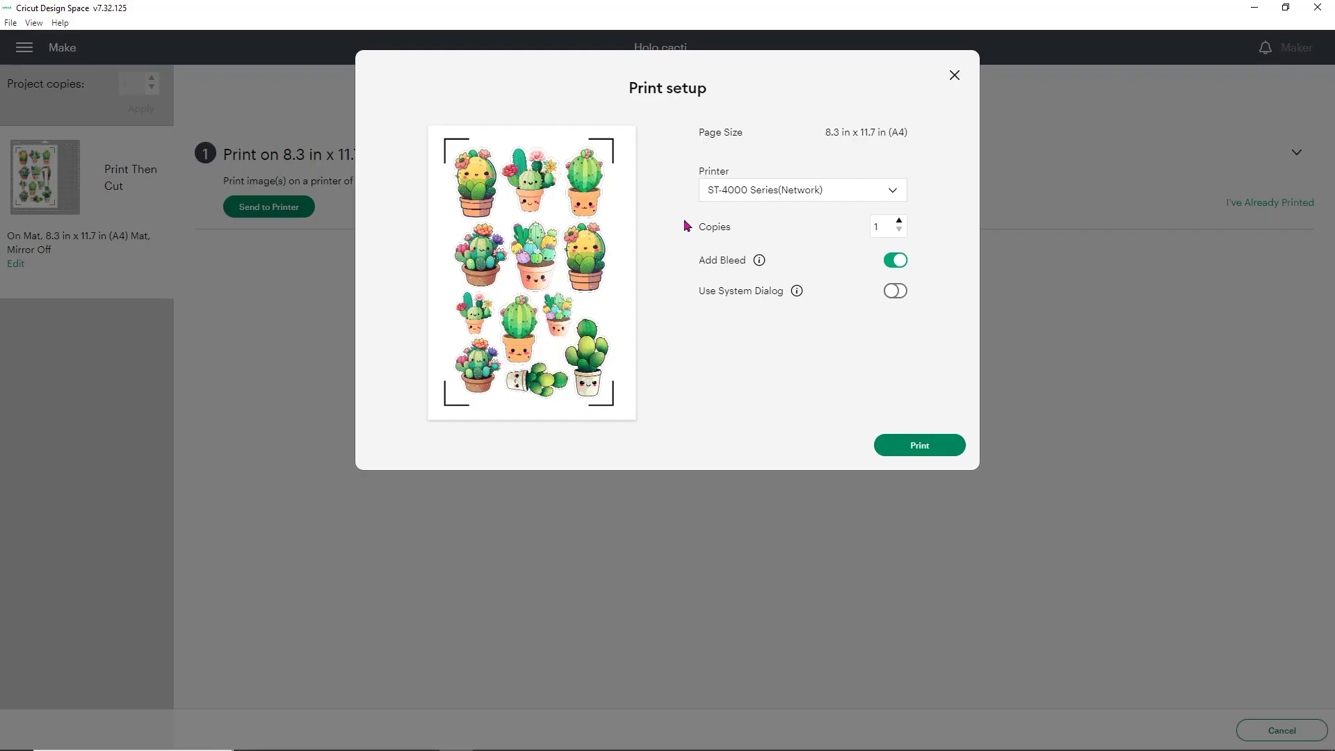
click(750, 204)
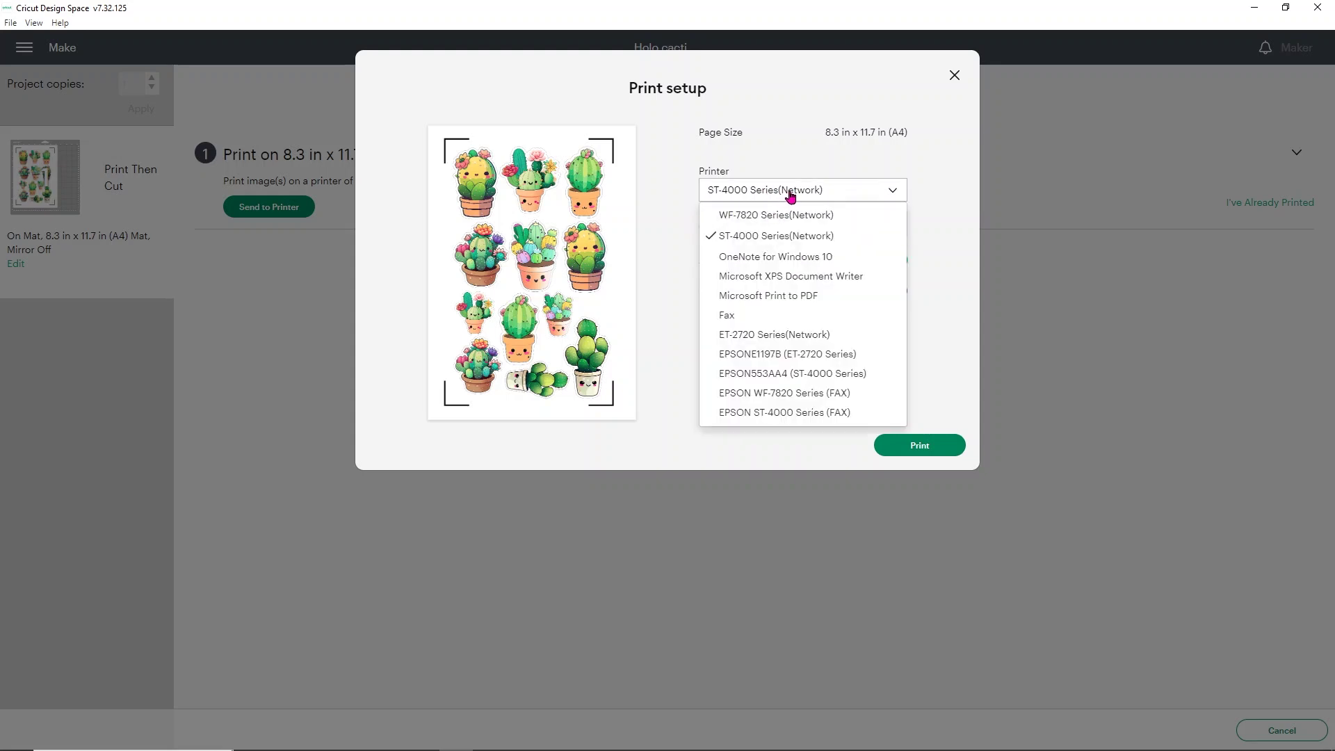
click(792, 338)
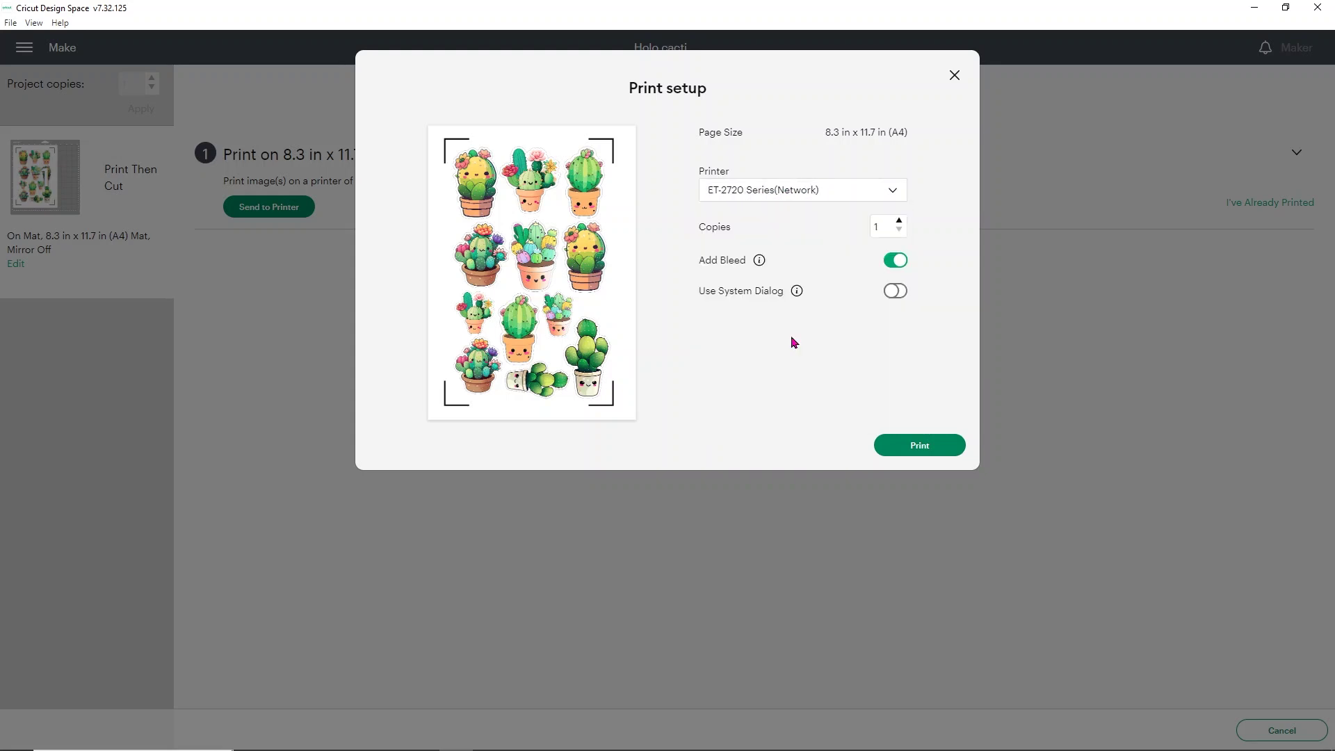
click(897, 293)
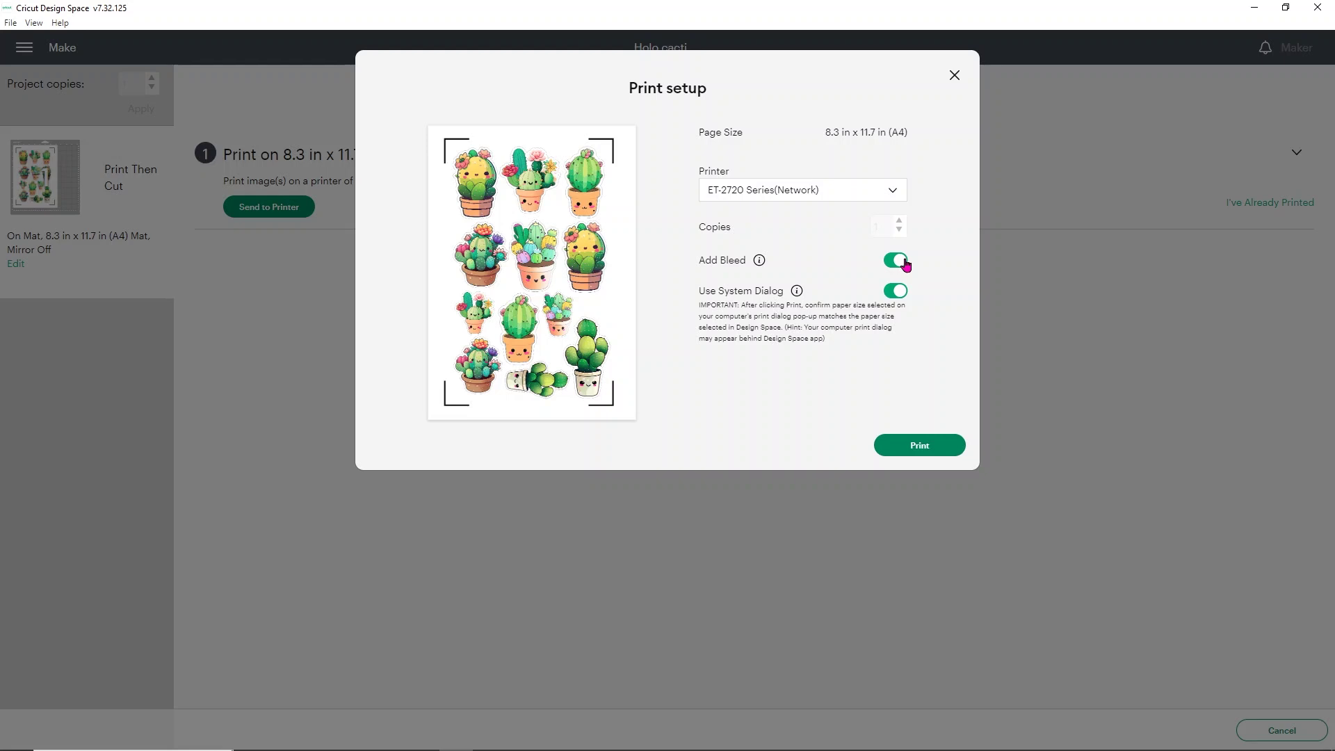
click(905, 443)
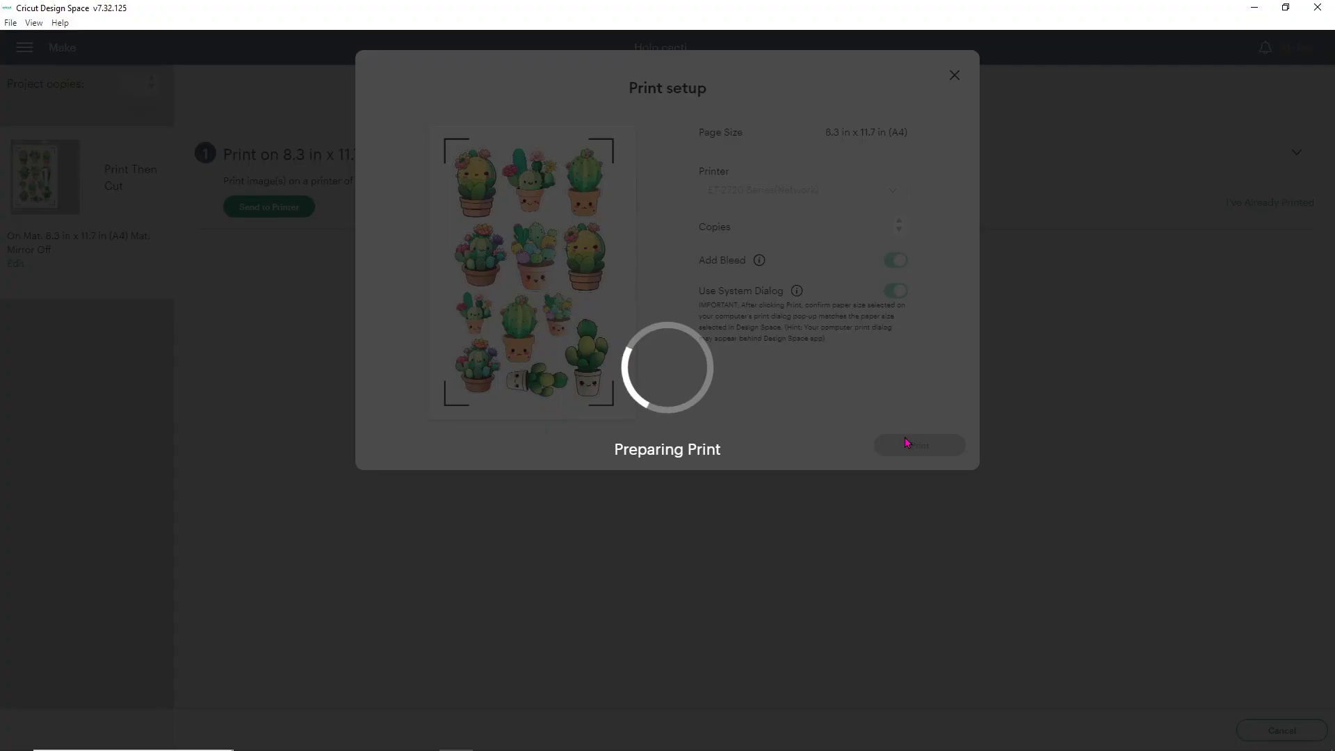